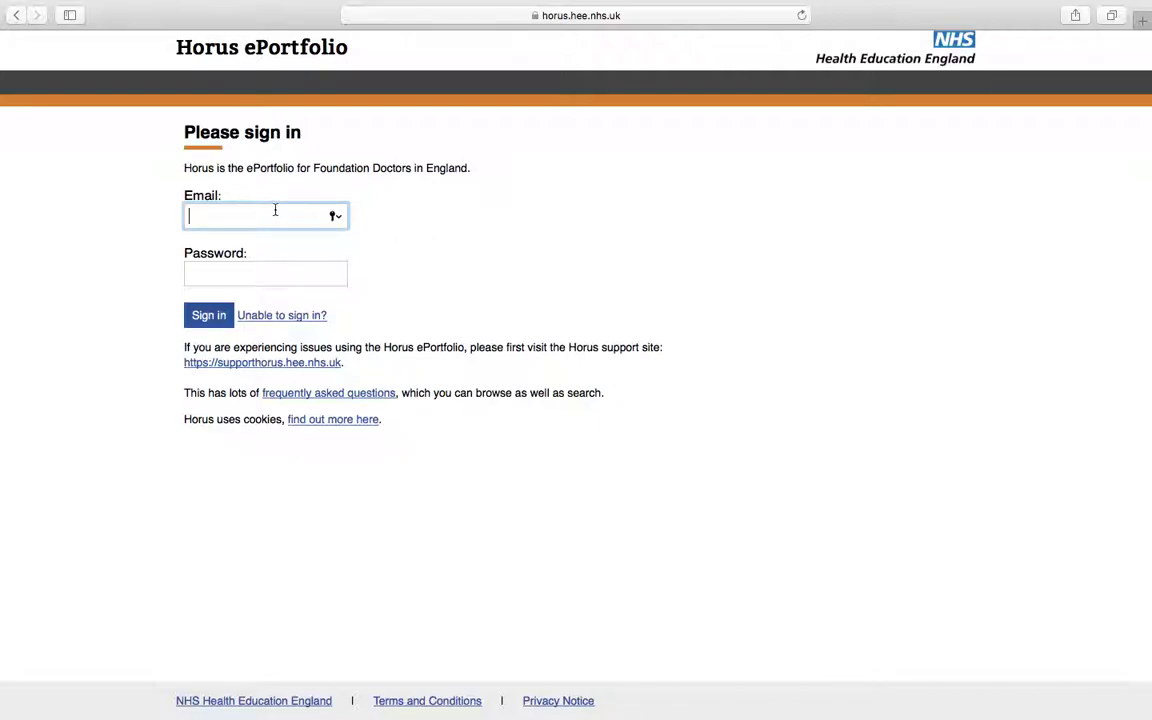
Sign in to the Horus ePortfolio with the saved e-mail address and account password
text(i)
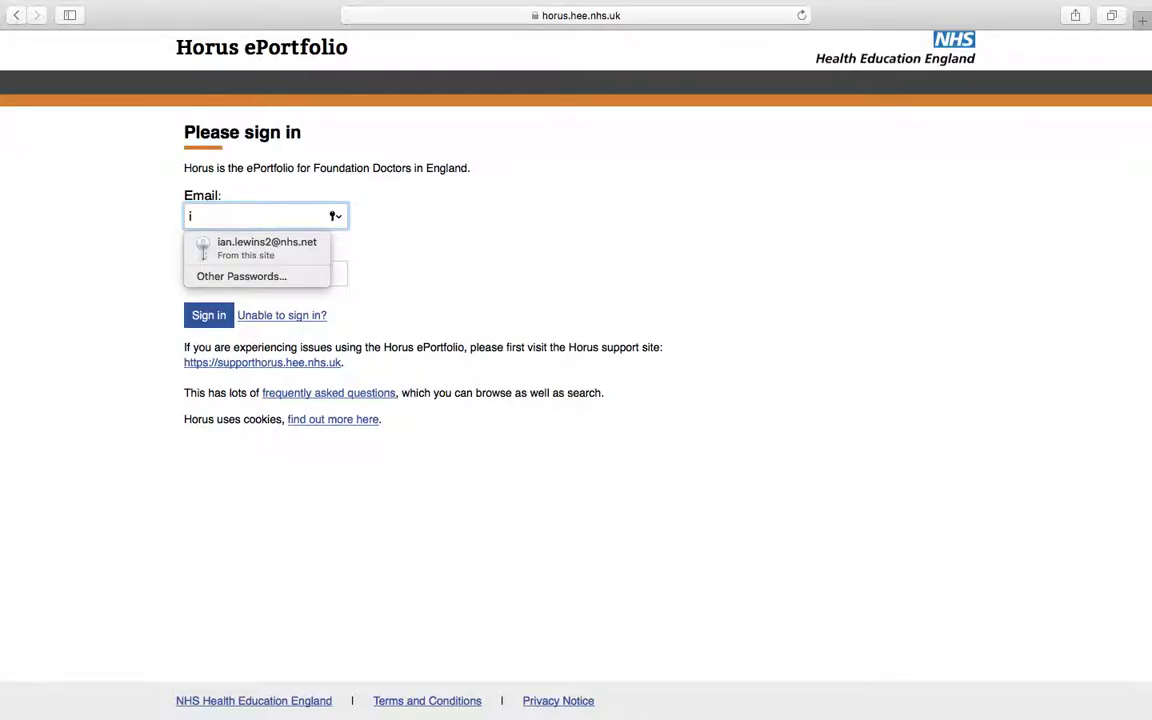
click(268, 248)
click(226, 316)
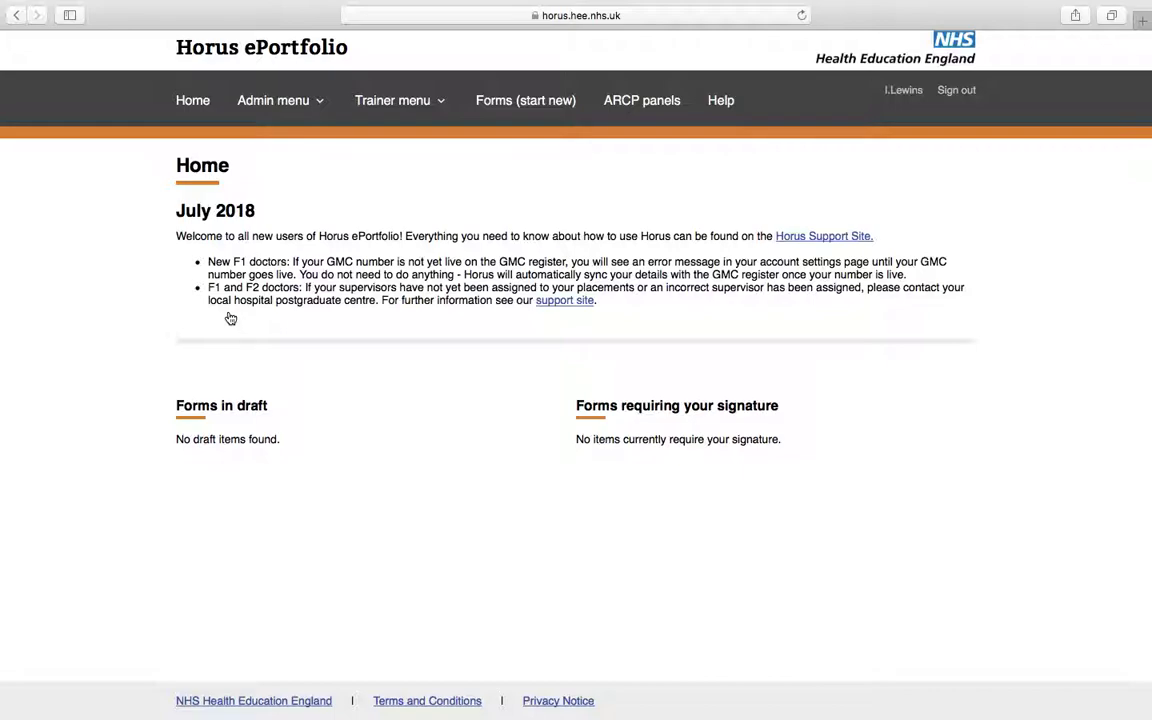
From the list of supervised foundation doctors, open the portfolio of the last doctor listed
click(427, 110)
click(212, 144)
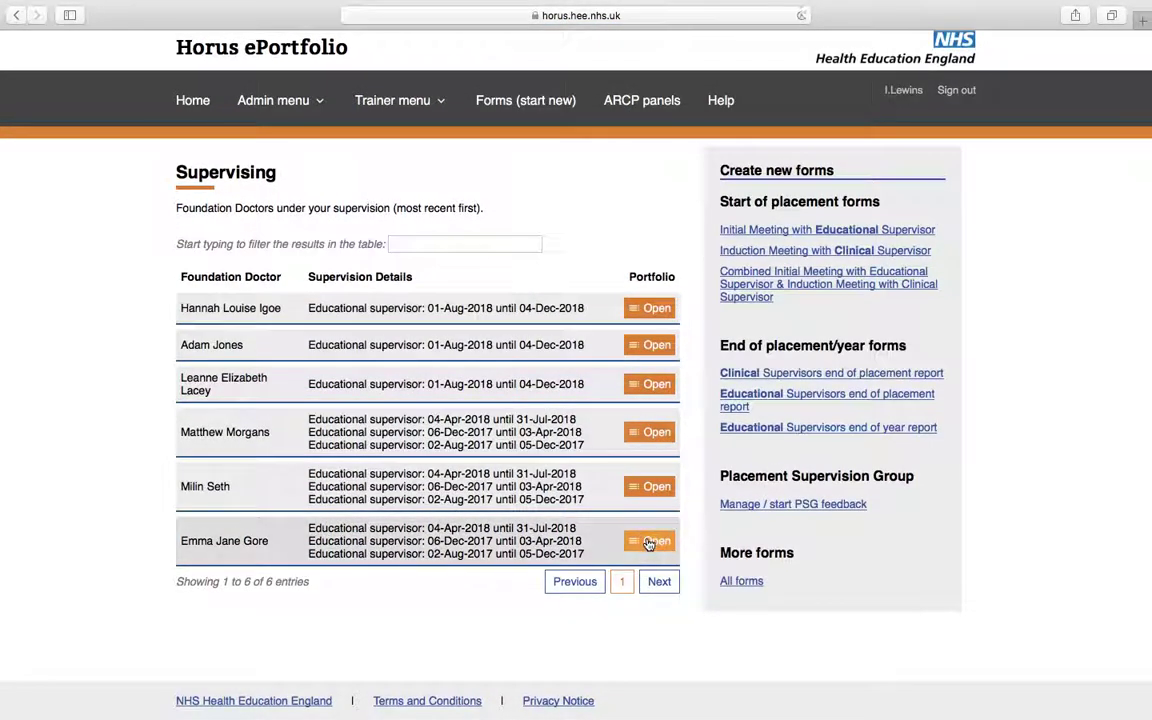
click(649, 541)
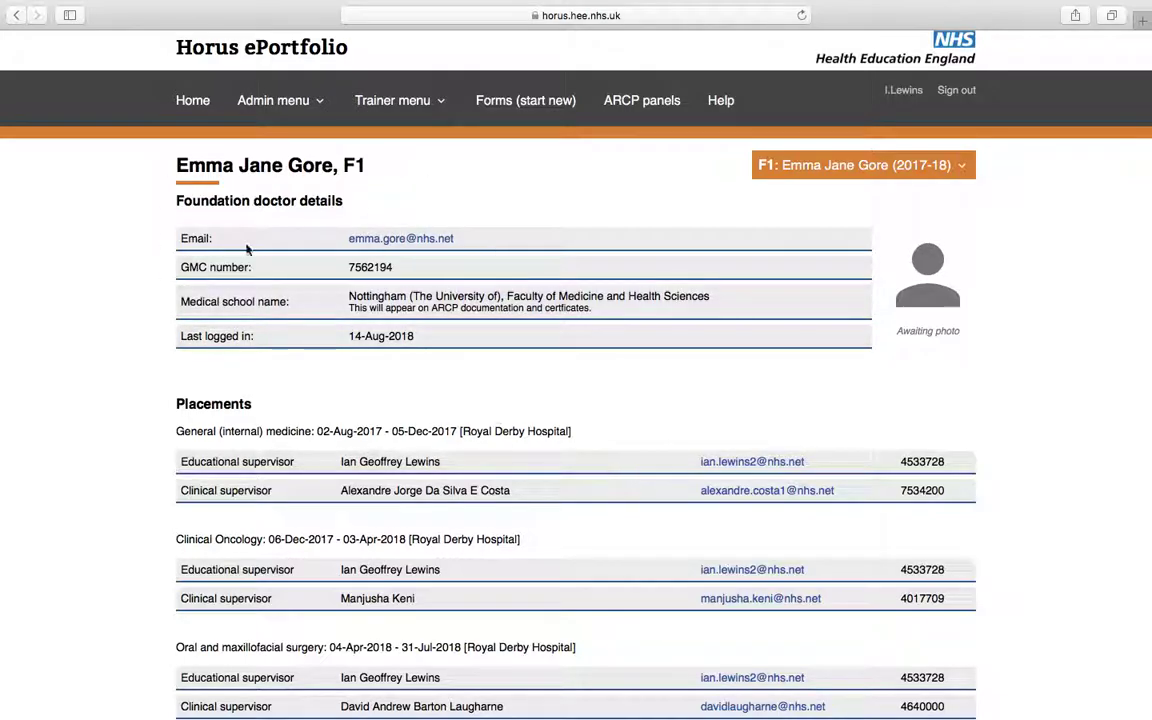
Look over the foundation doctor's details and placements and open the Overview of the F1 2017-18 portfolio
scroll(371, 381, down, 2)
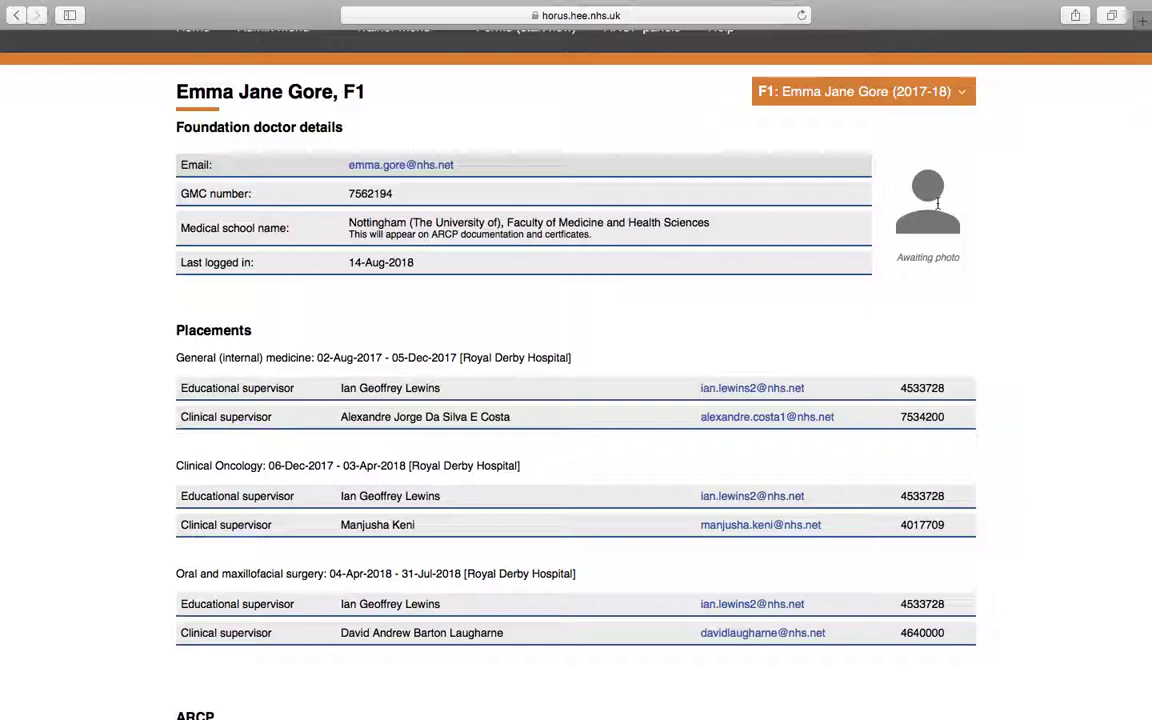
scroll(938, 204, up, 2)
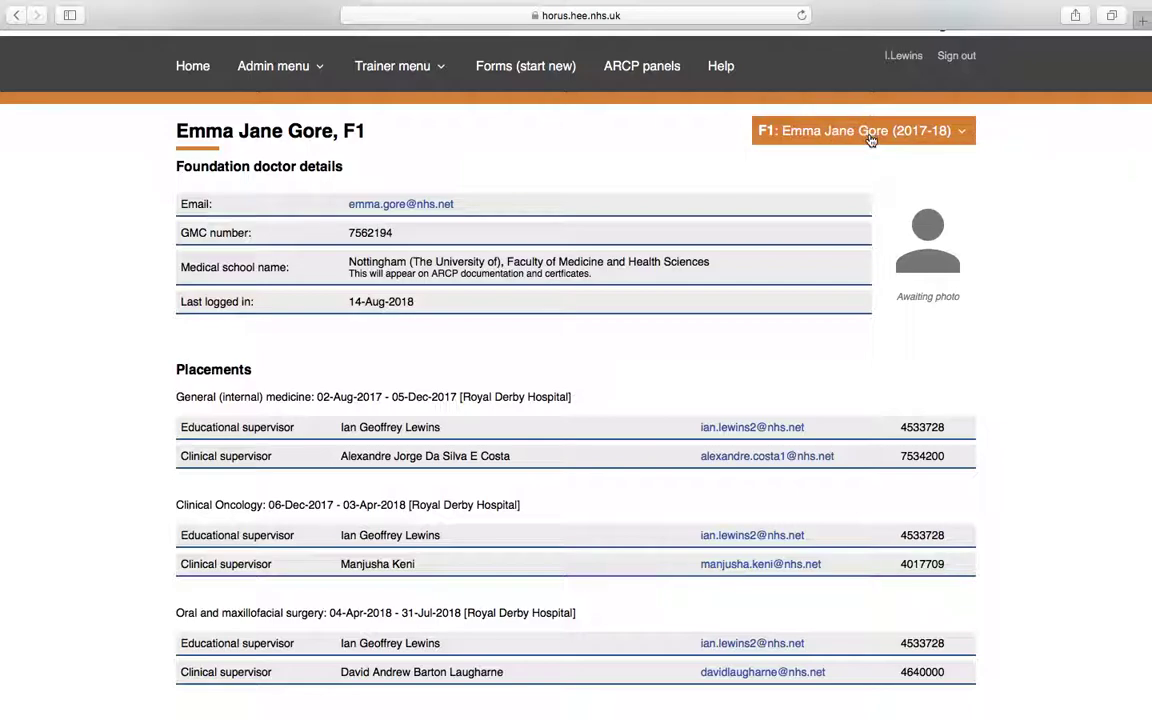
click(962, 137)
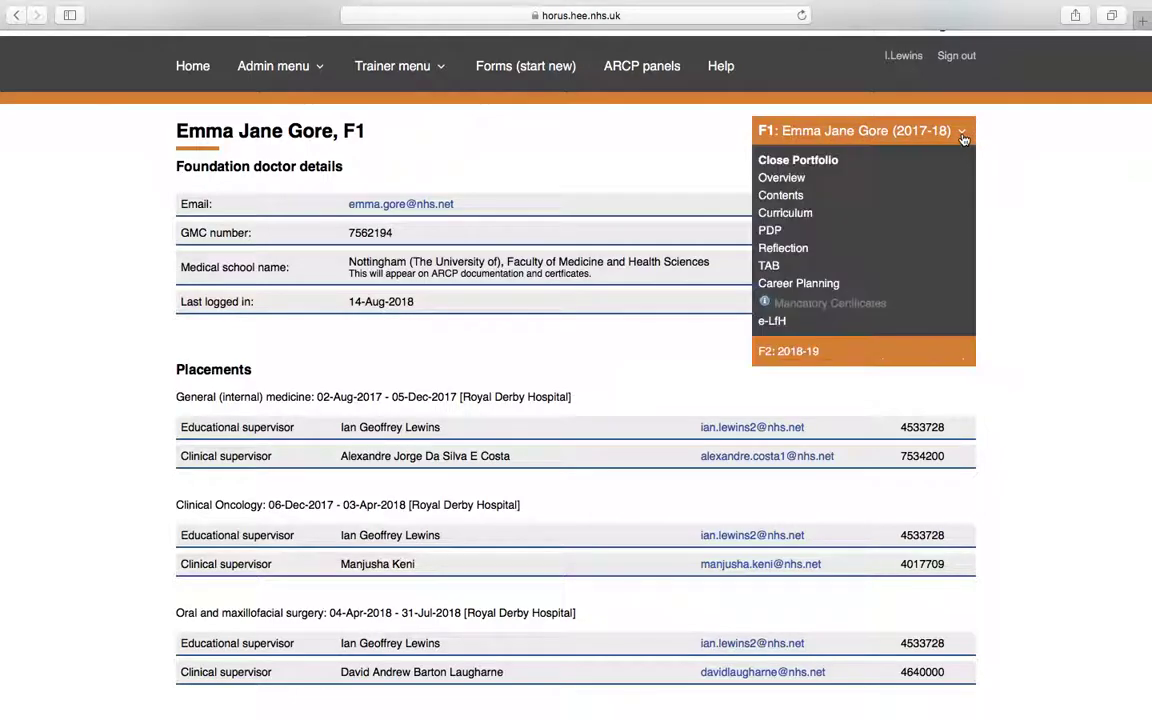
click(781, 178)
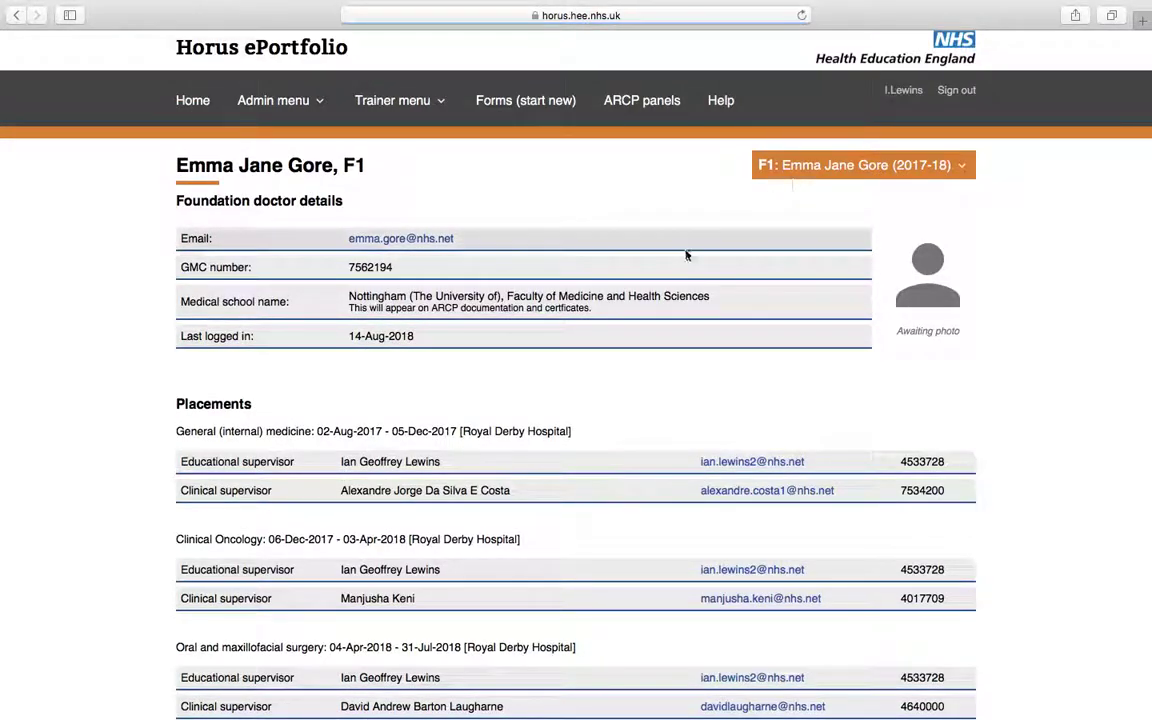
Examine the overview's placements, ARCP, curriculum ratings, SLEs, core procedures, reflections, mandatory certificates, PDP and signed declarations
scroll(646, 285, down, 2)
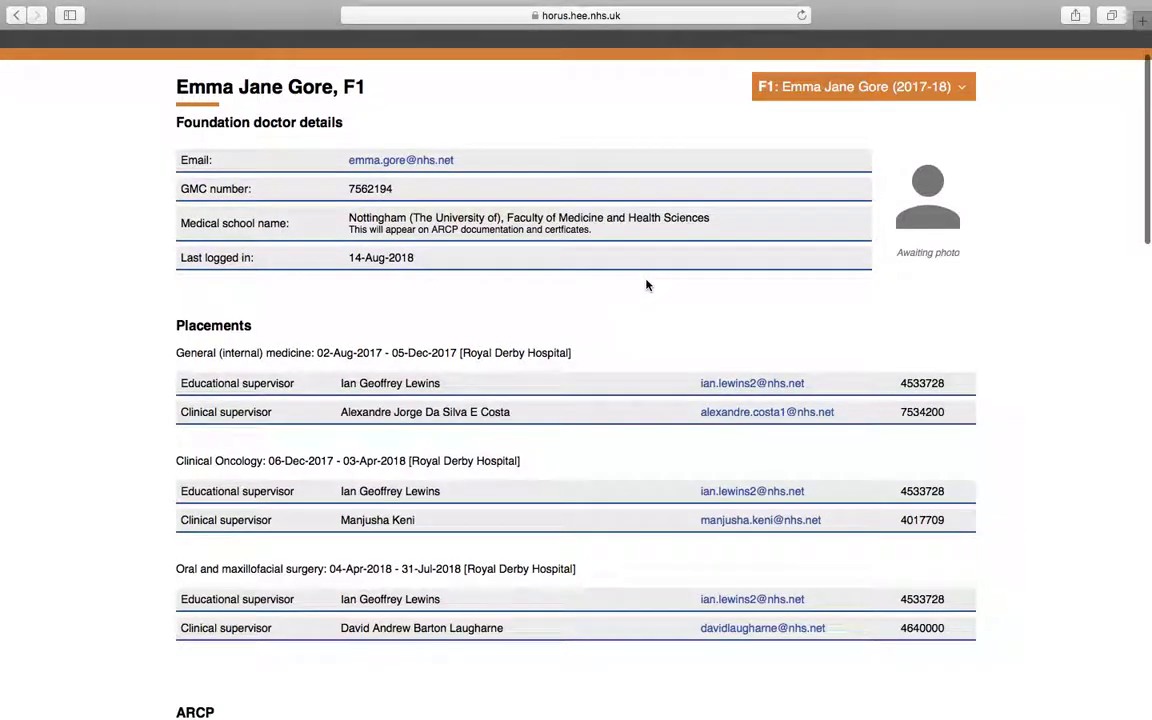
scroll(646, 285, down, 1)
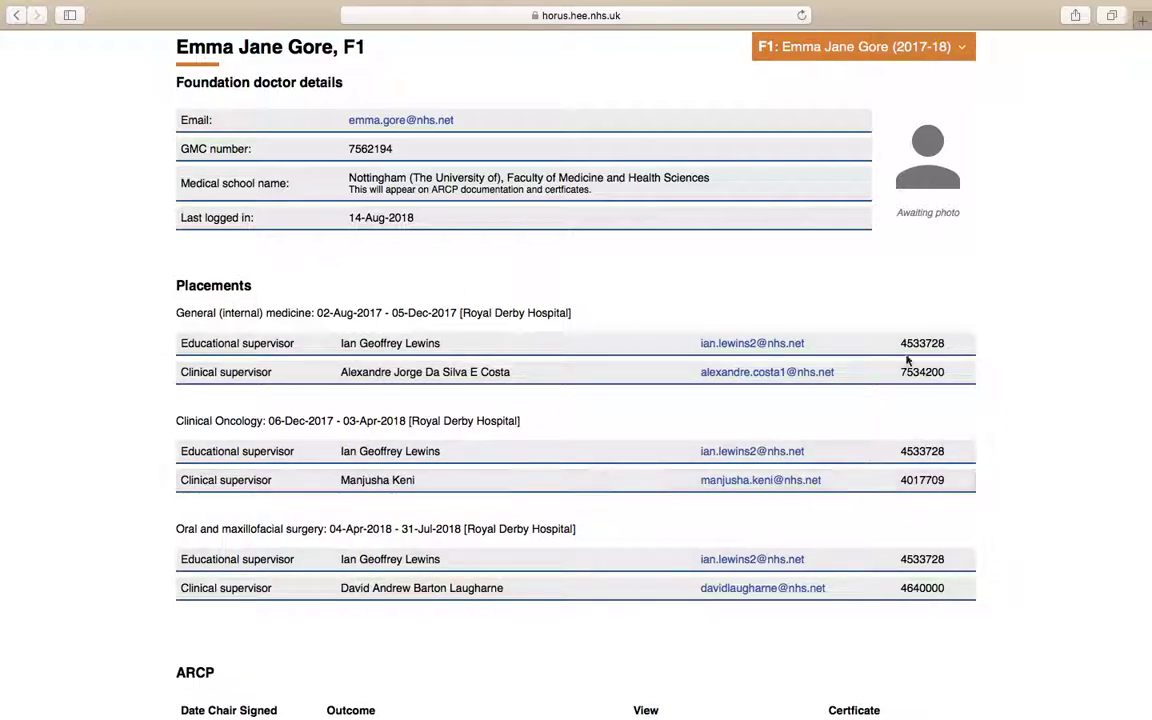
scroll(301, 342, down, 5)
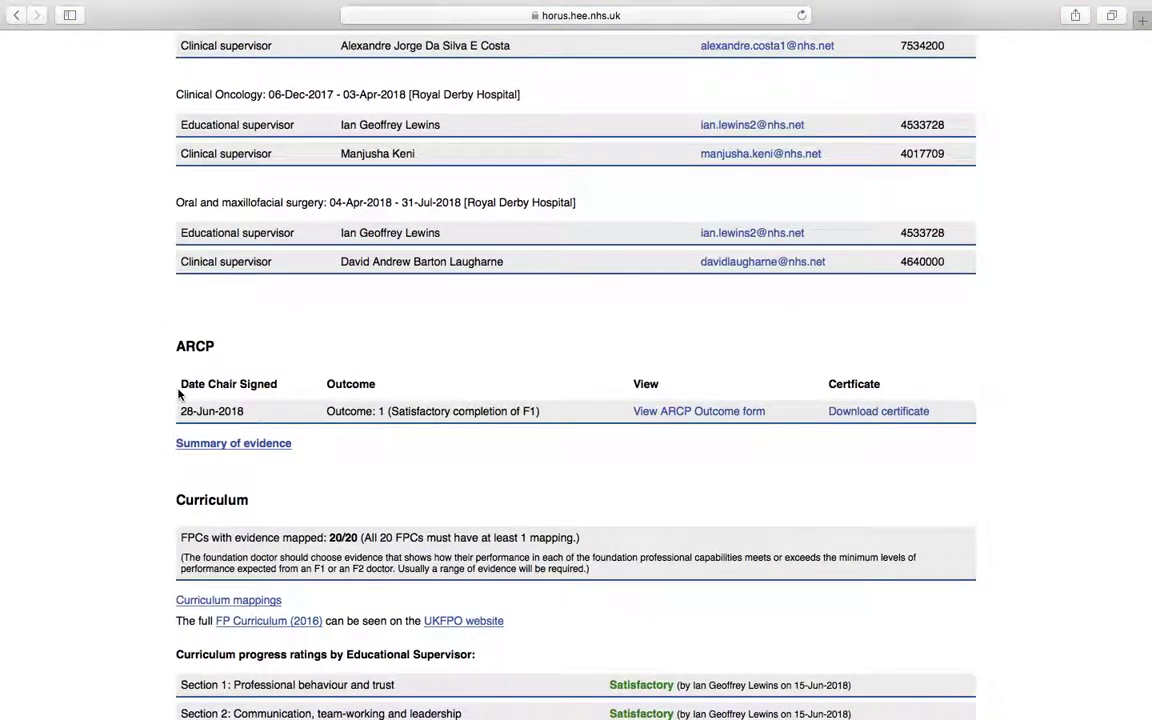
scroll(150, 398, down, 3)
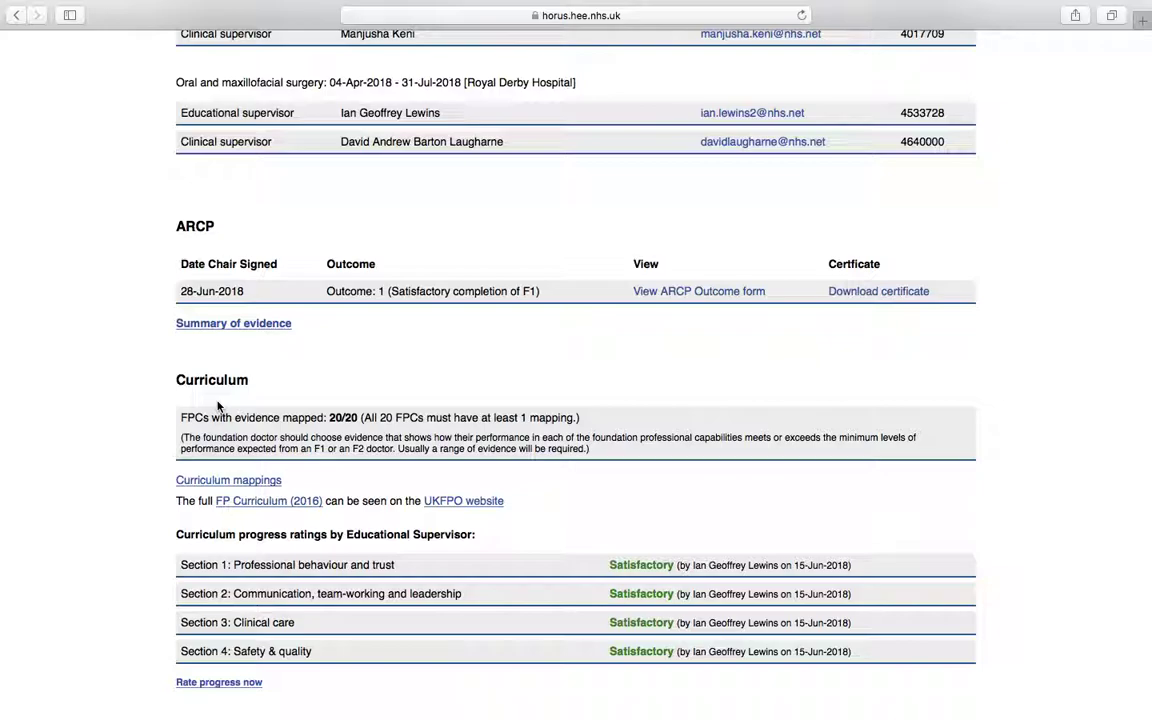
scroll(218, 405, down, 1)
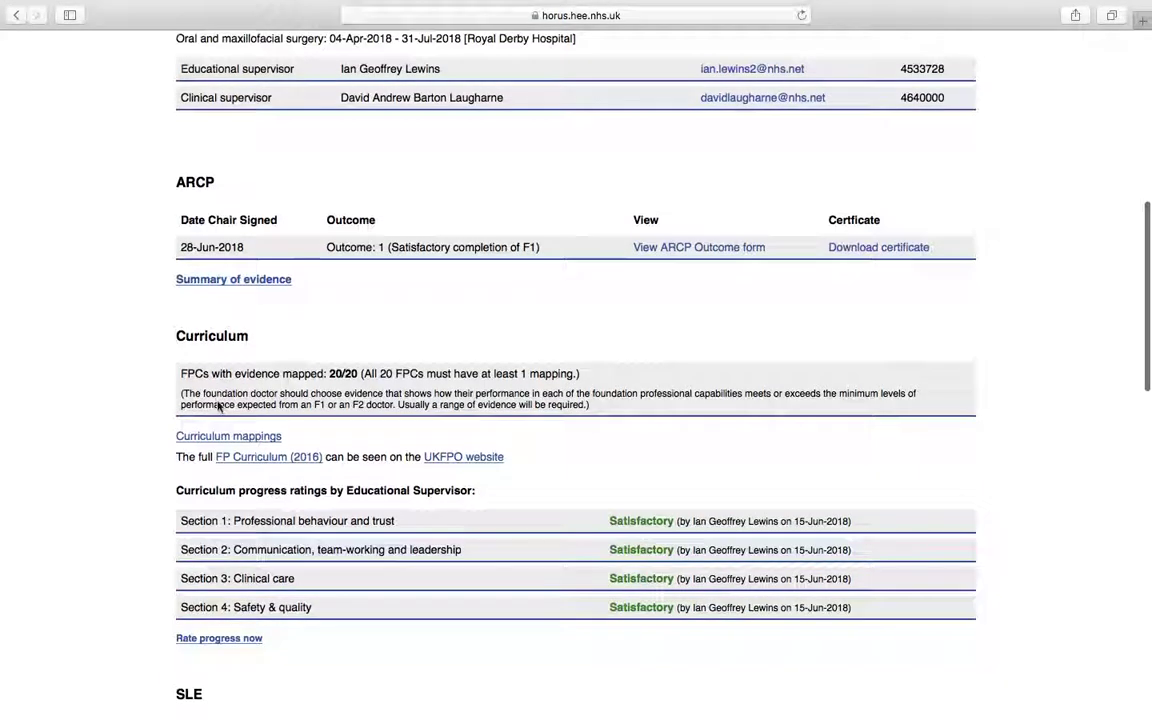
scroll(218, 405, down, 8)
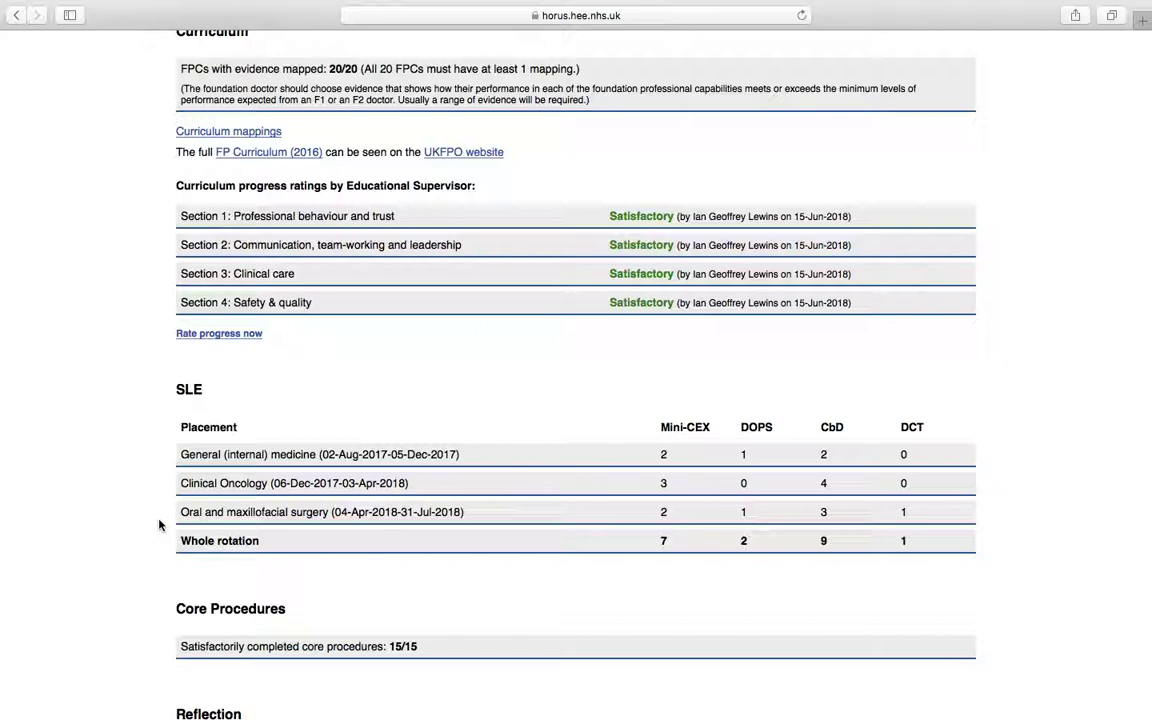
scroll(160, 525, down, 3)
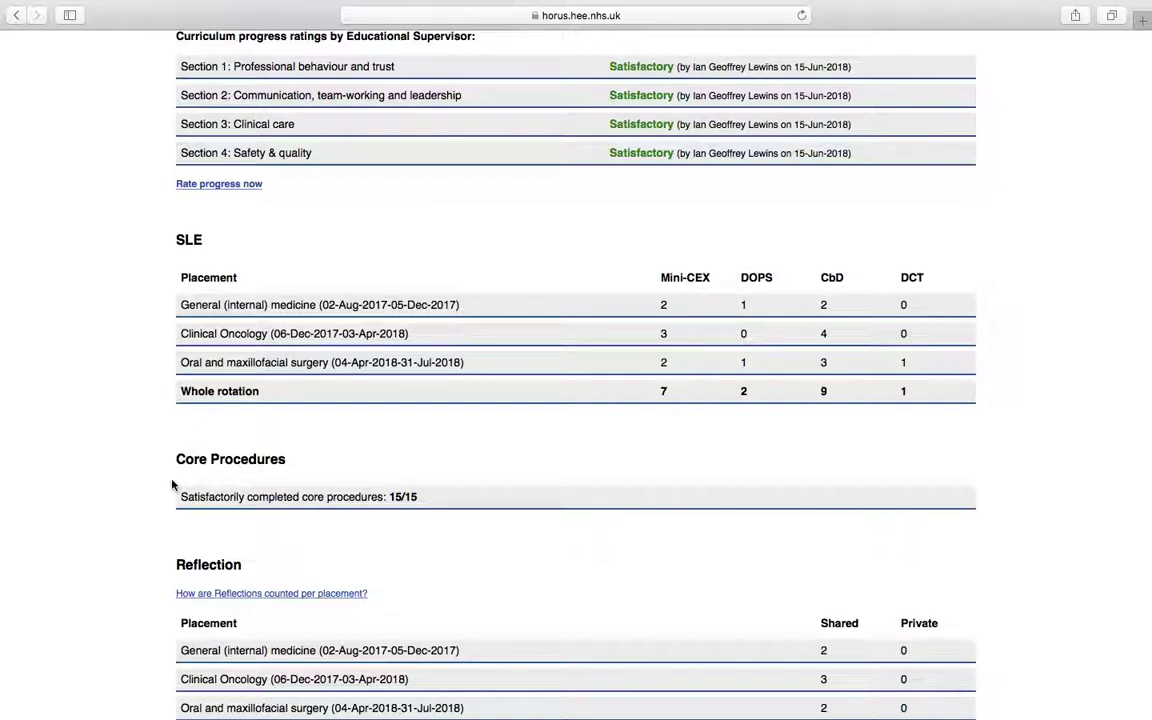
scroll(172, 485, down, 3)
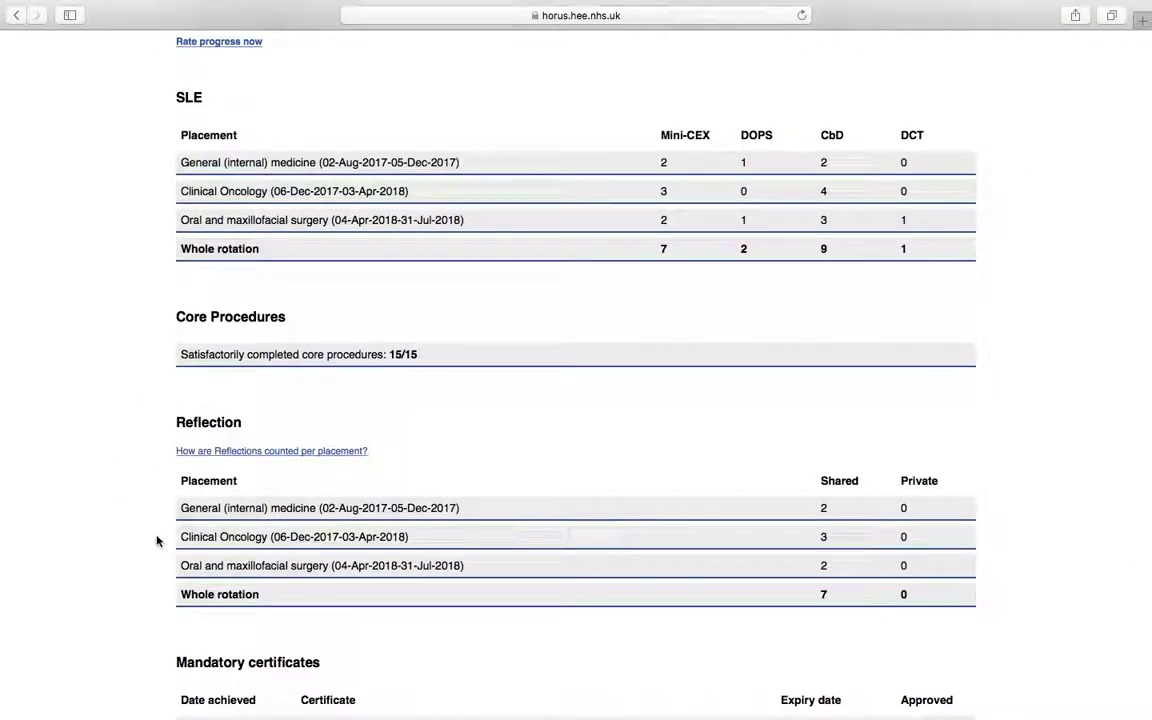
scroll(157, 541, down, 5)
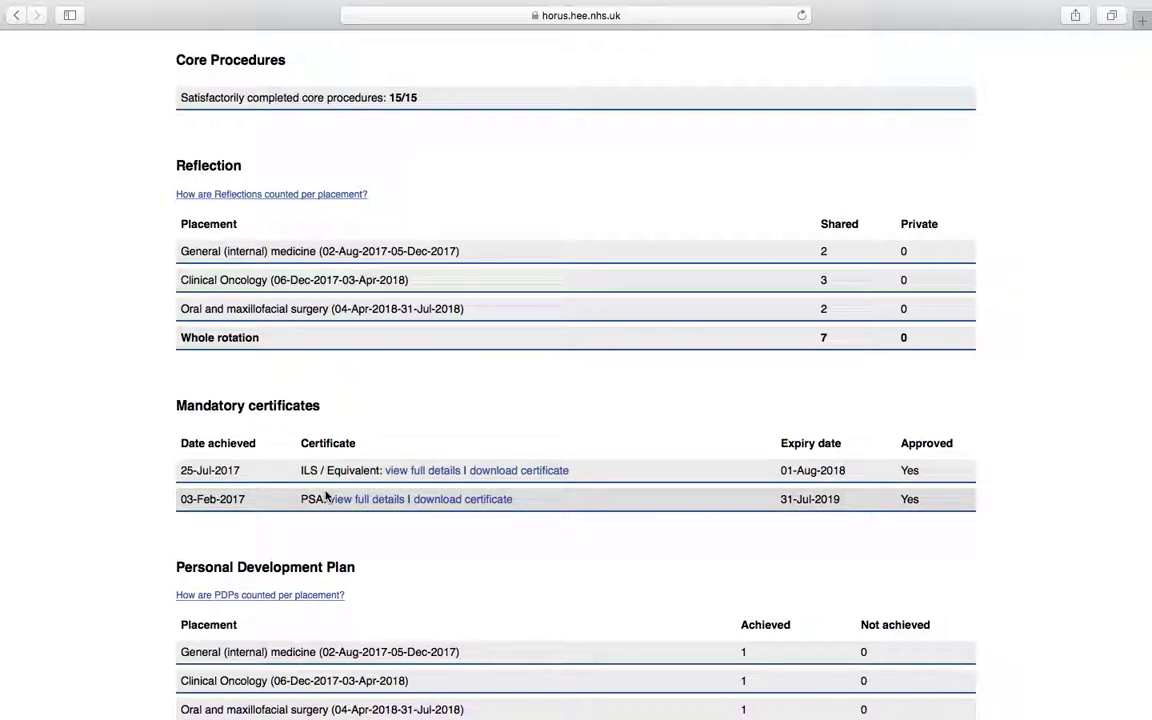
scroll(325, 497, down, 3)
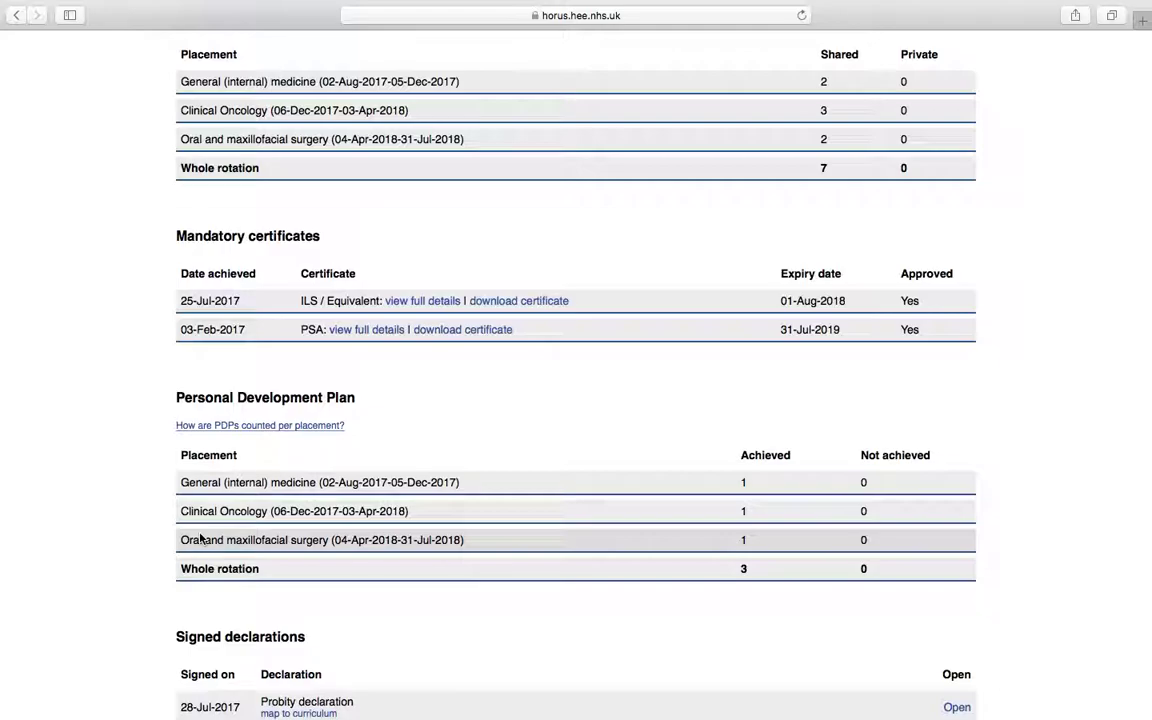
scroll(200, 538, down, 4)
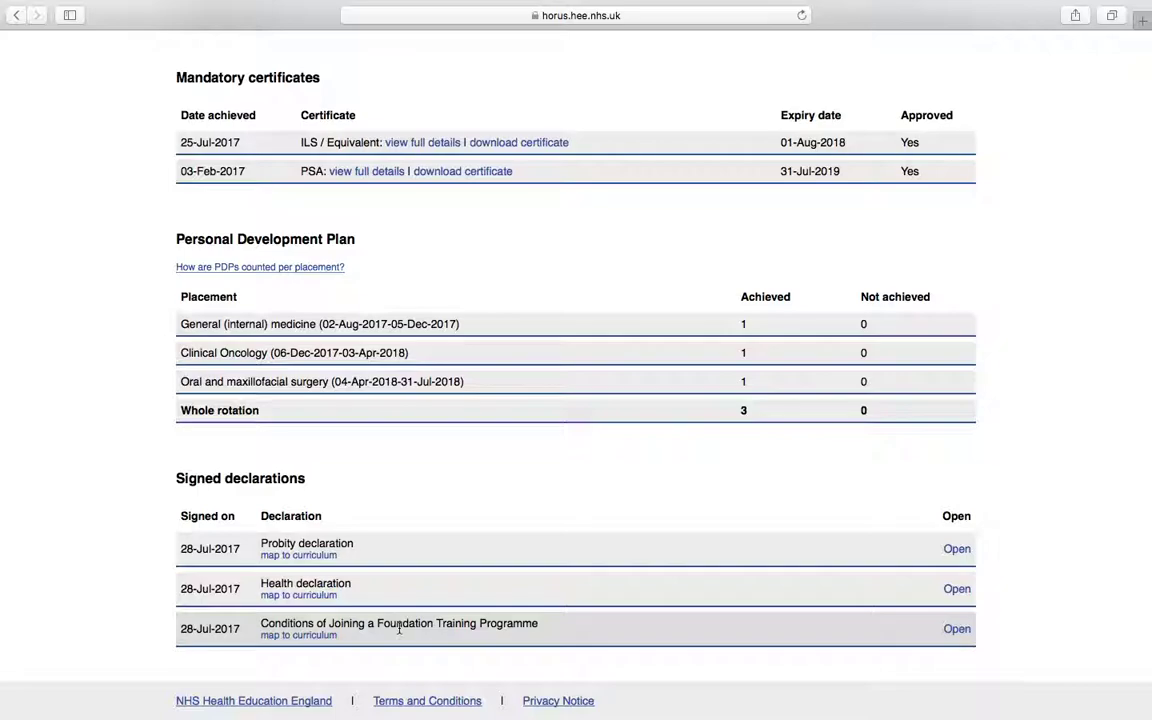
scroll(399, 628, up, 10)
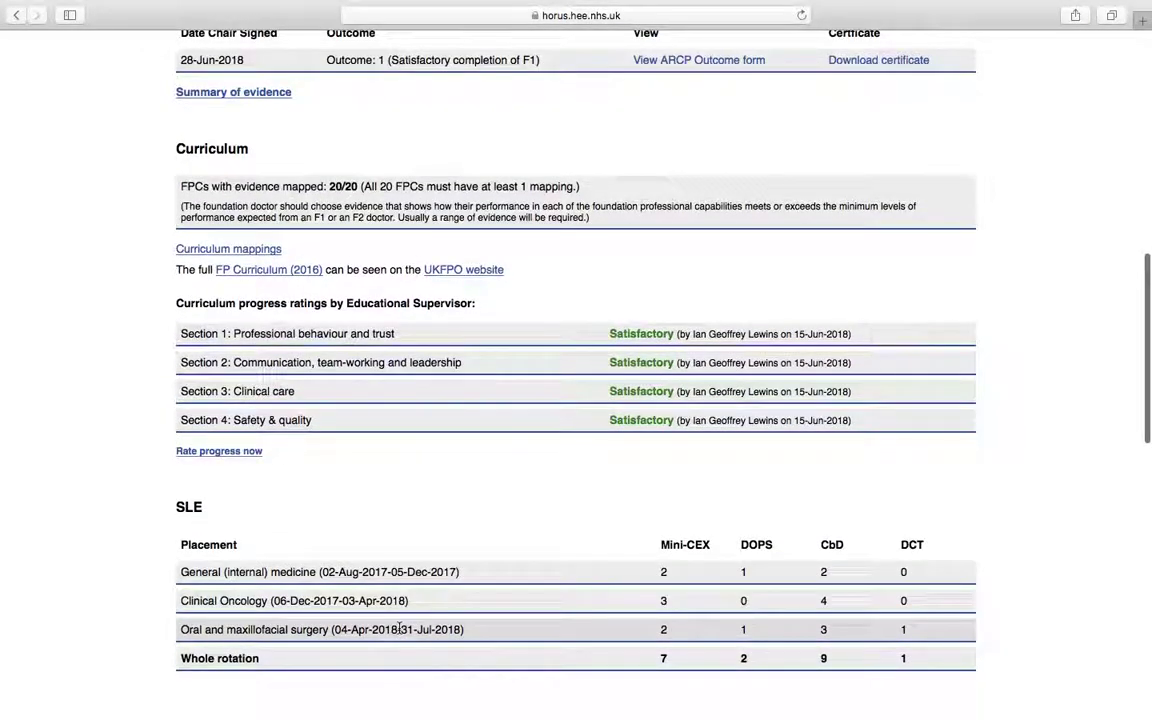
scroll(399, 628, up, 10)
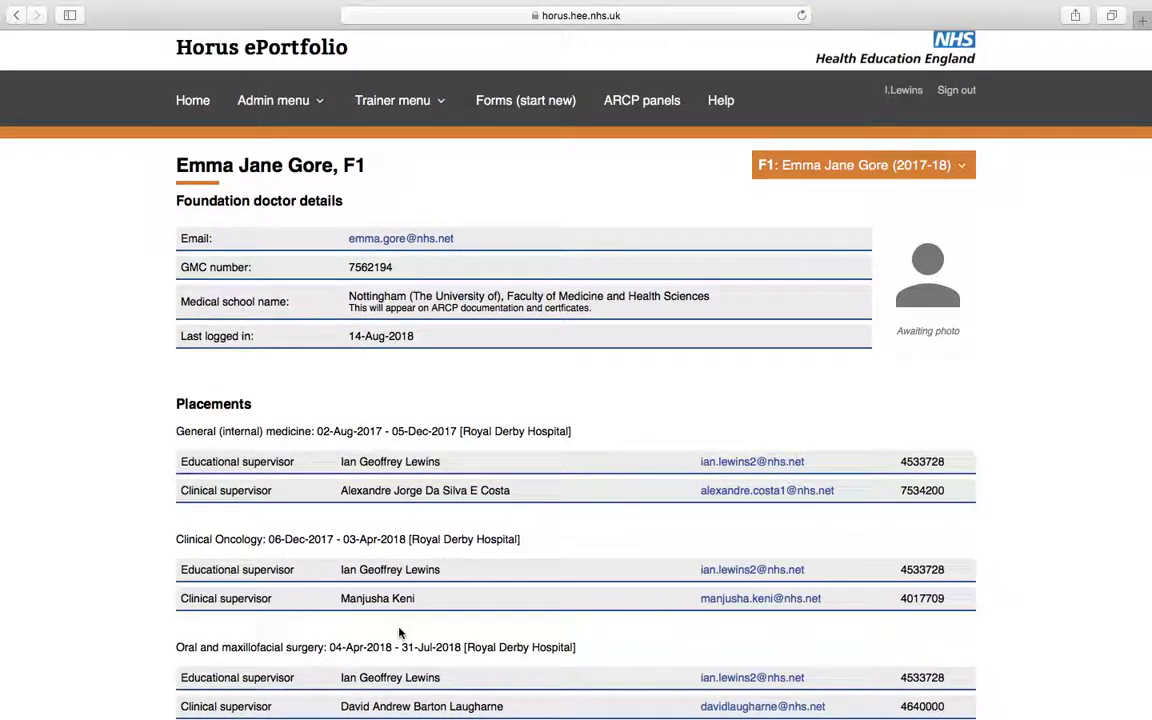
Open the Contents of the F1 portfolio and look through its dated entries and type filters
click(864, 164)
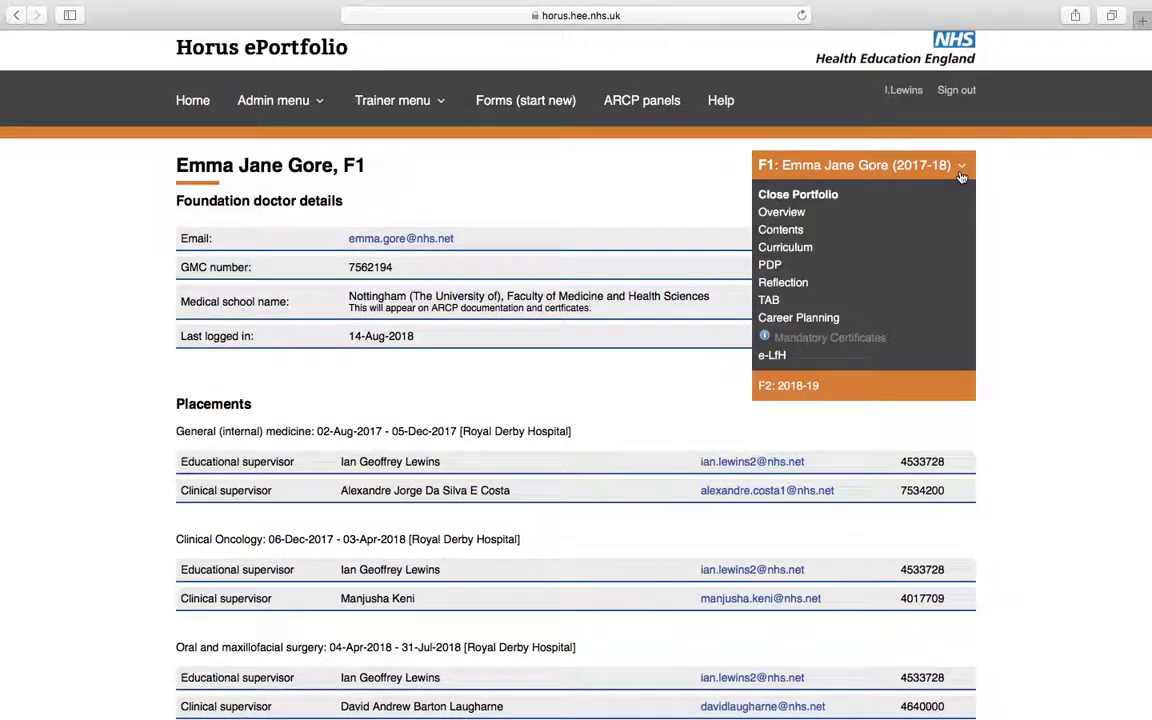
click(786, 236)
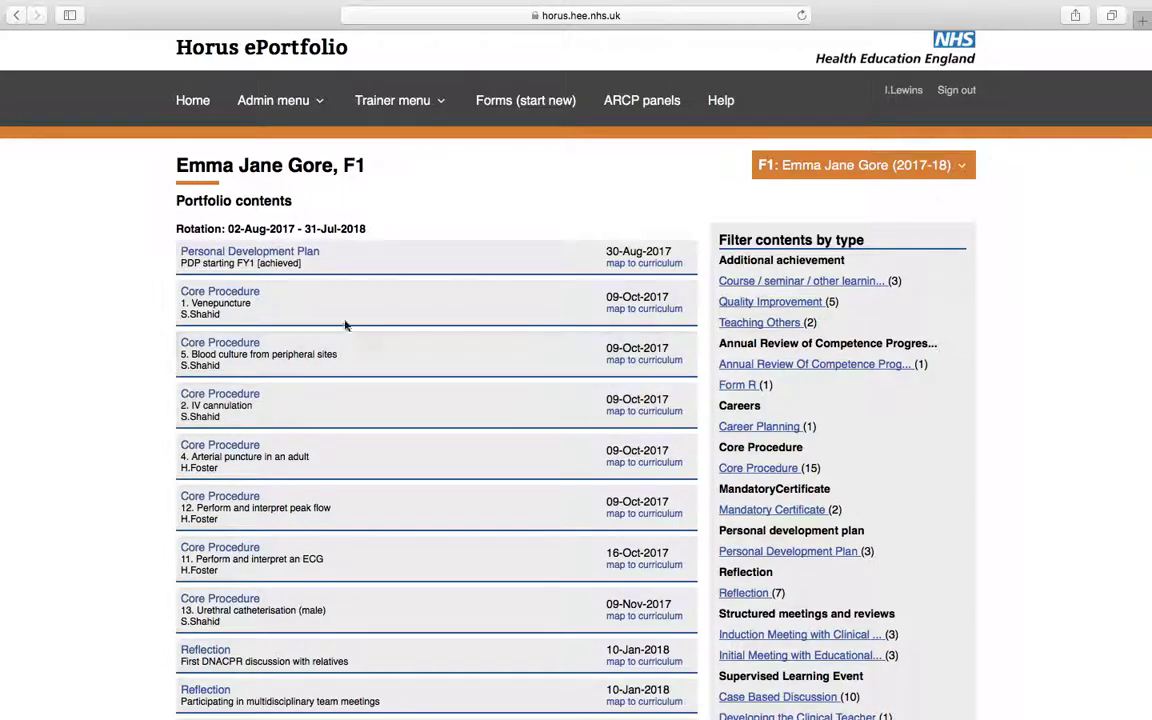
scroll(373, 521, down, 2)
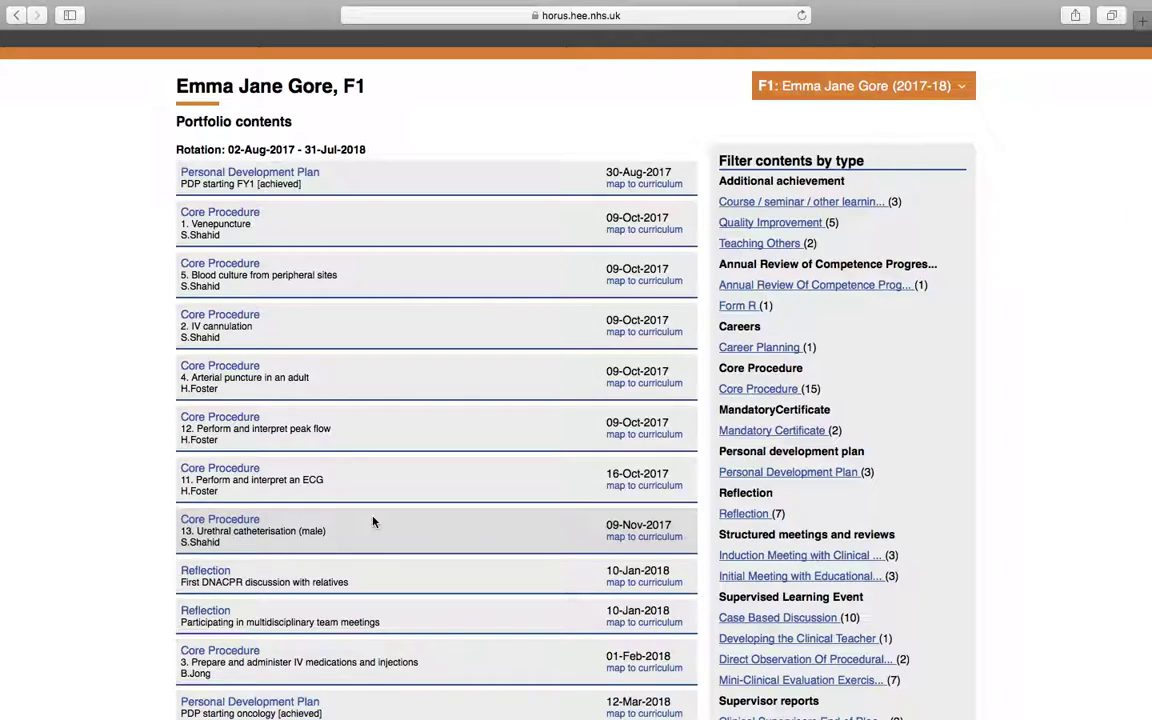
scroll(373, 521, up, 2)
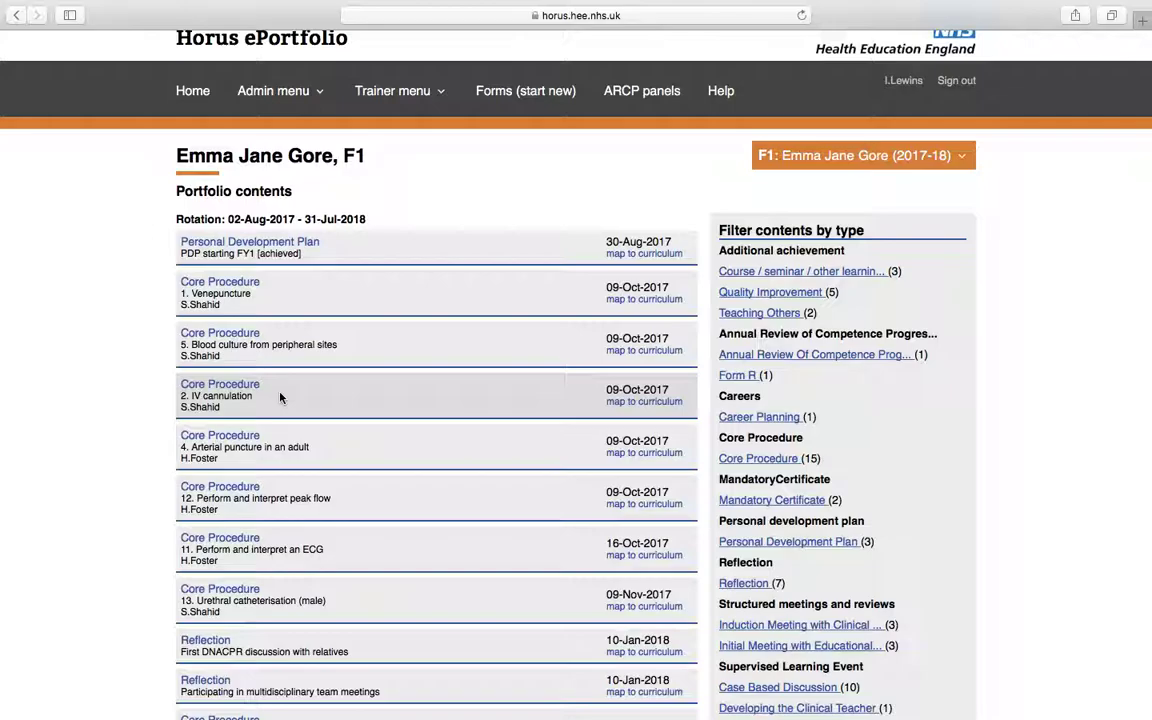
scroll(270, 392, down, 4)
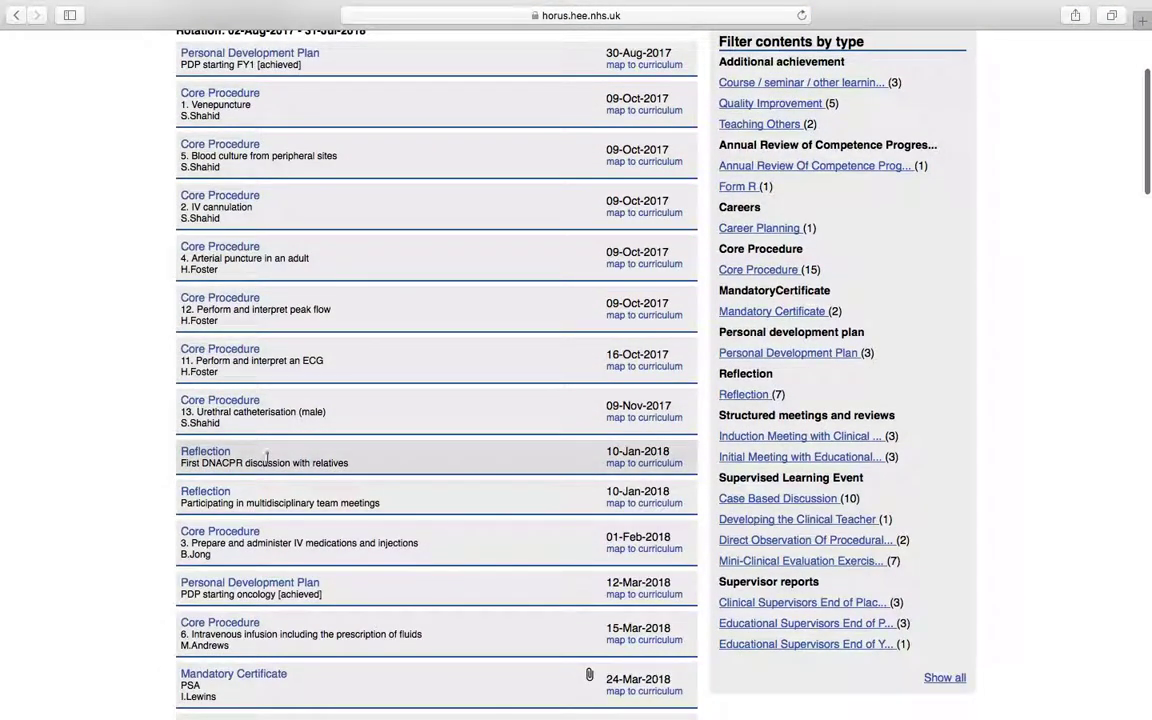
scroll(250, 455, down, 2)
scroll(248, 476, down, 3)
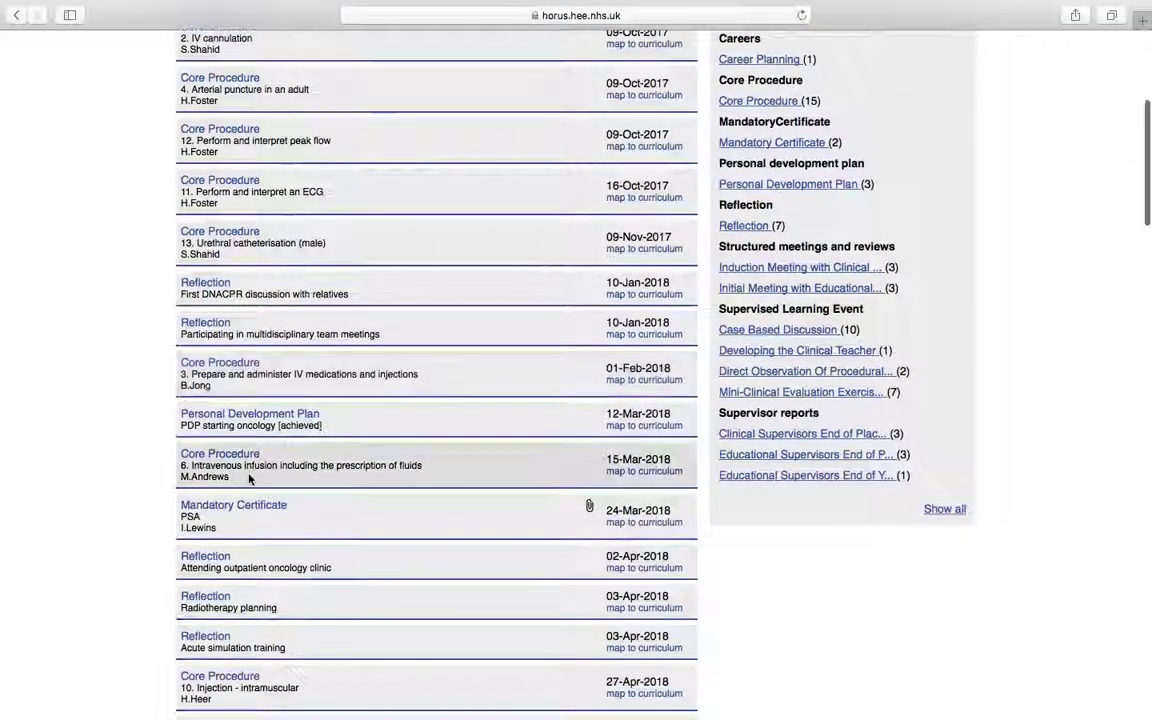
scroll(278, 437, down, 2)
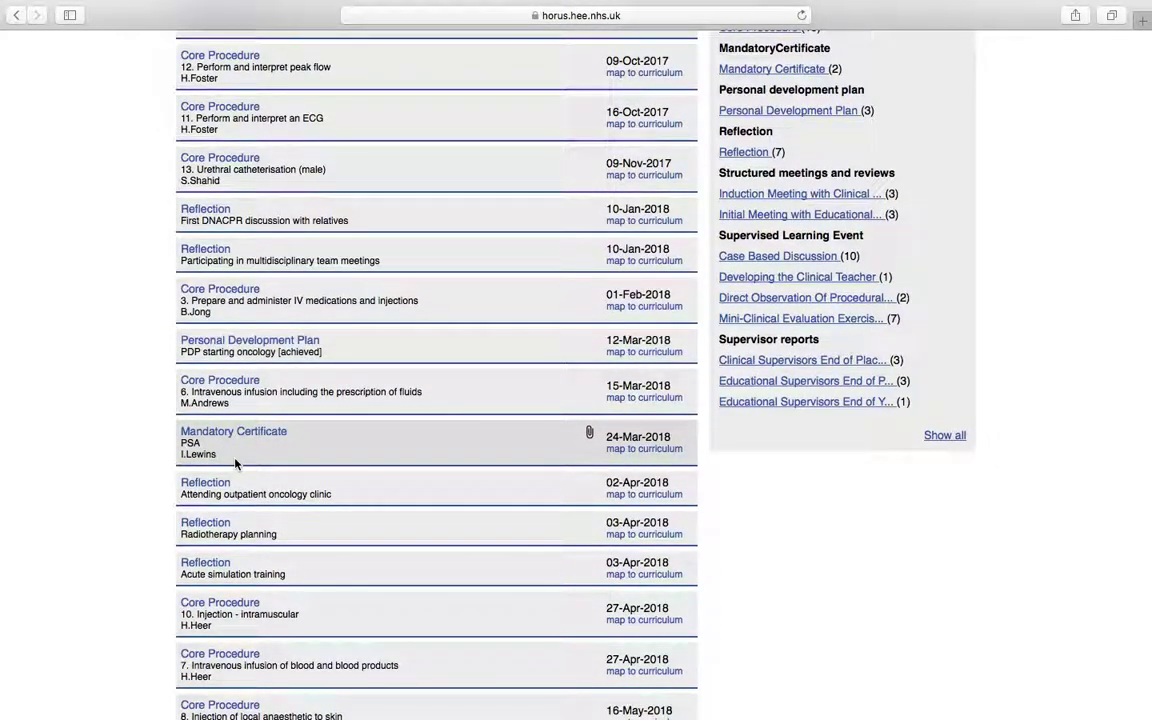
scroll(236, 462, up, 3)
scroll(234, 462, up, 2)
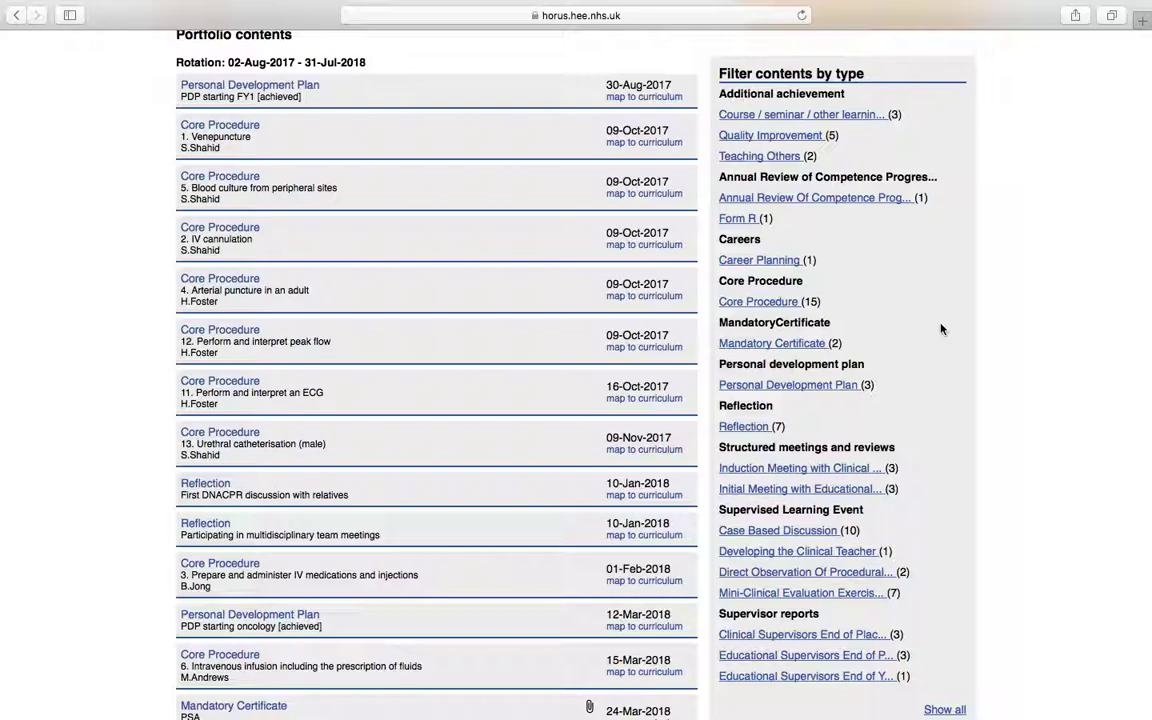
Filter the portfolio contents to Core Procedure and review the listed procedures
click(760, 302)
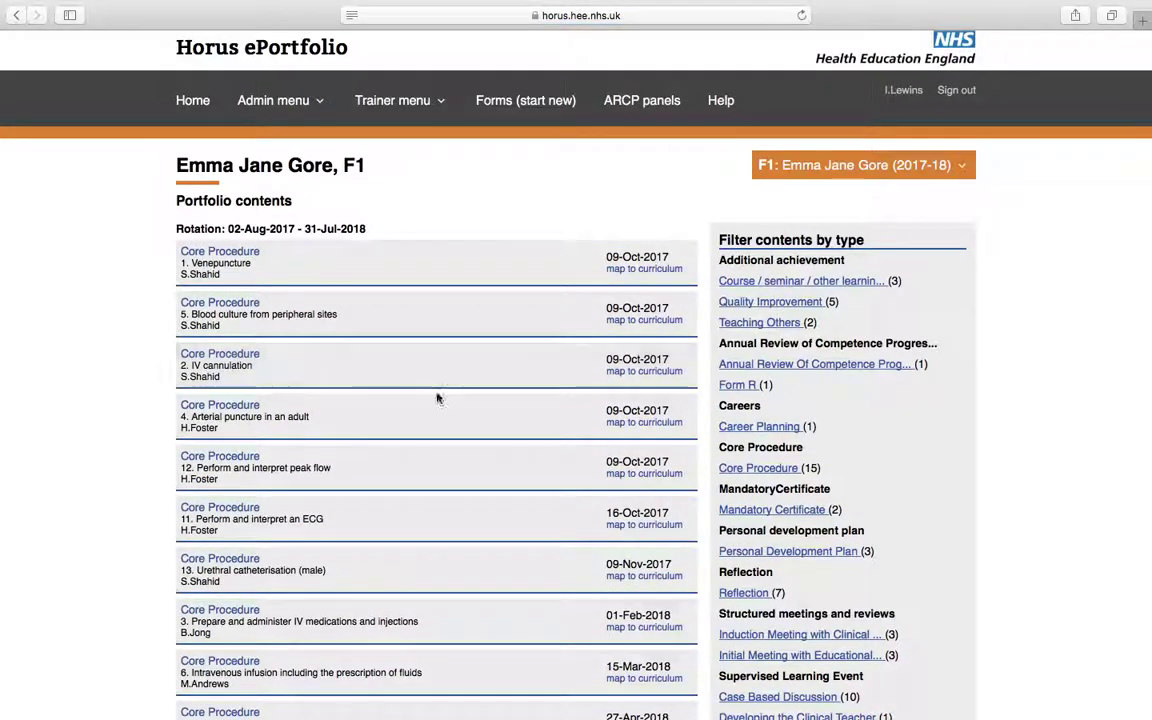
scroll(437, 398, down, 2)
scroll(437, 398, down, 5)
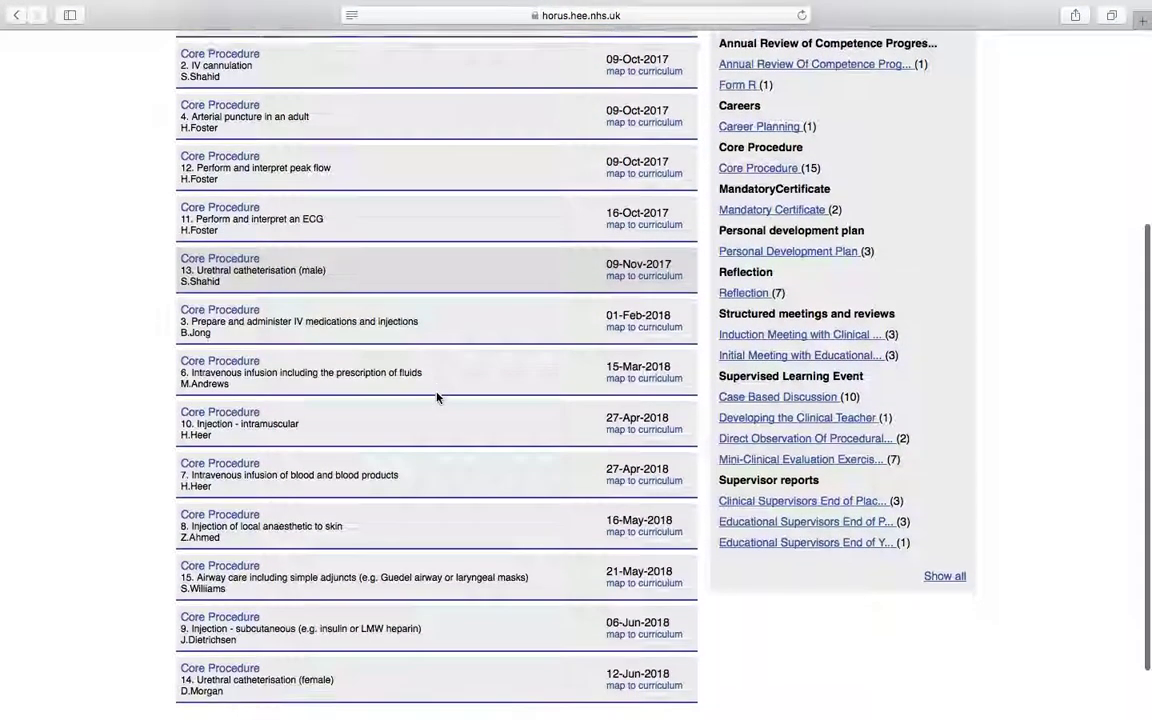
scroll(437, 398, up, 7)
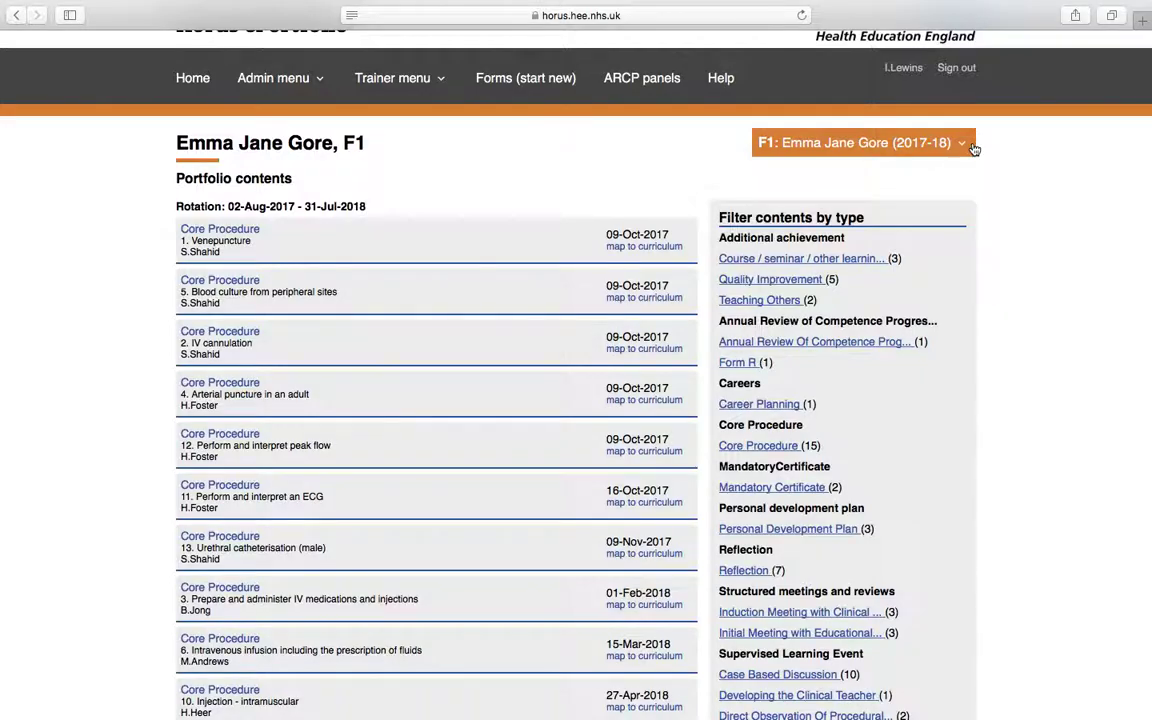
Open the Curriculum view of the F1 portfolio and review the mapped evidence and supervisor progress ratings across its four sections
click(878, 140)
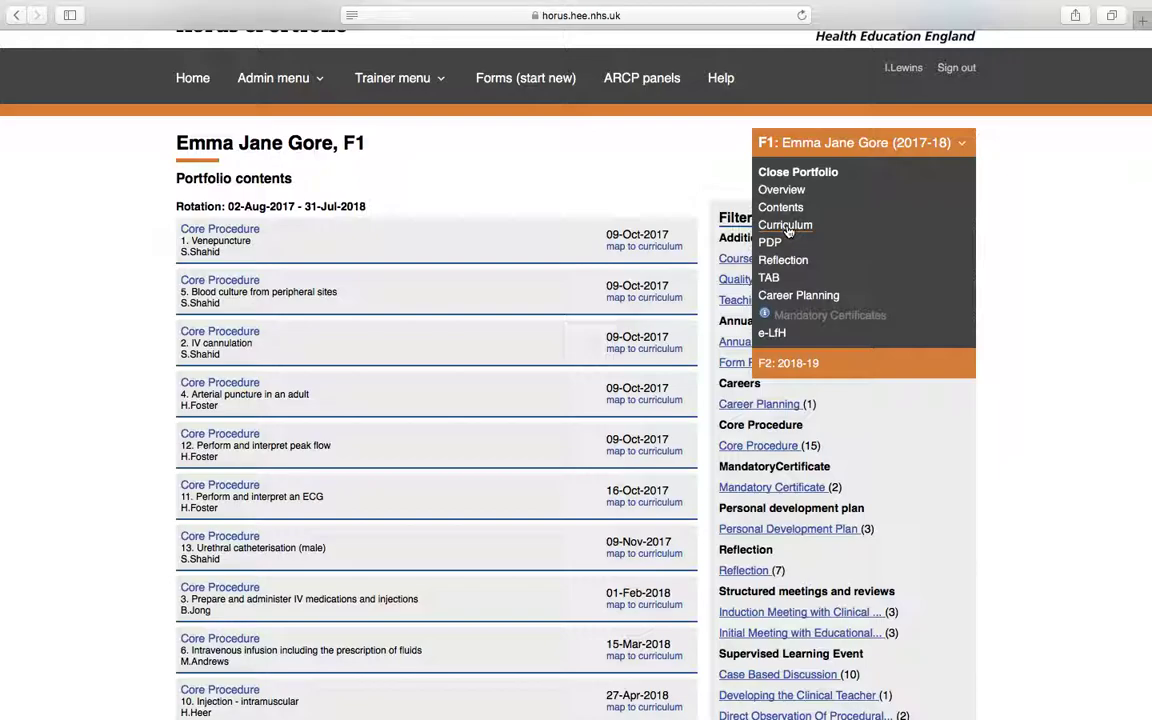
click(787, 227)
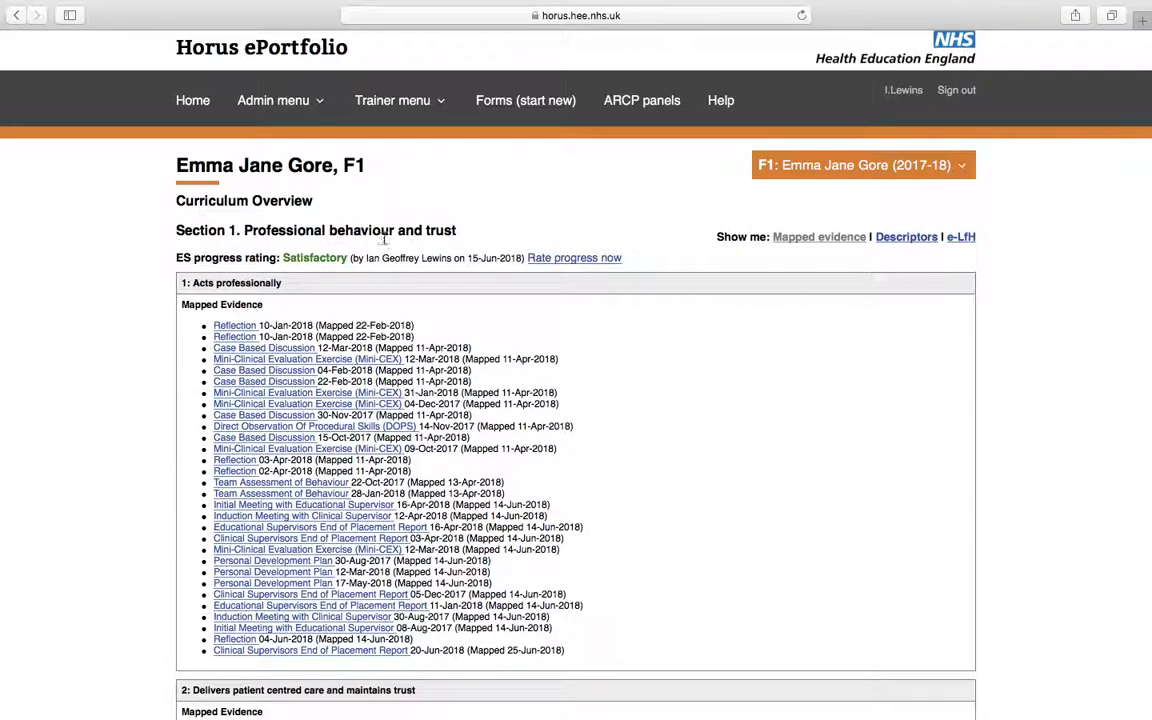
scroll(384, 237, down, 3)
scroll(384, 237, down, 15)
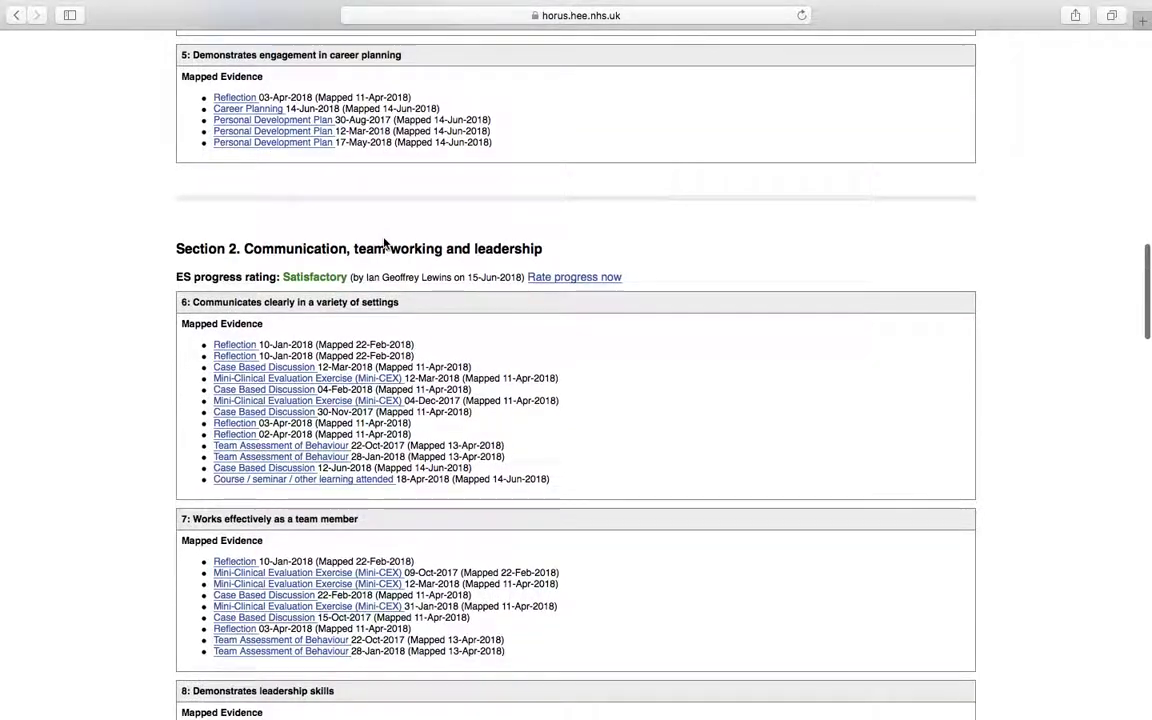
scroll(540, 270, down, 10)
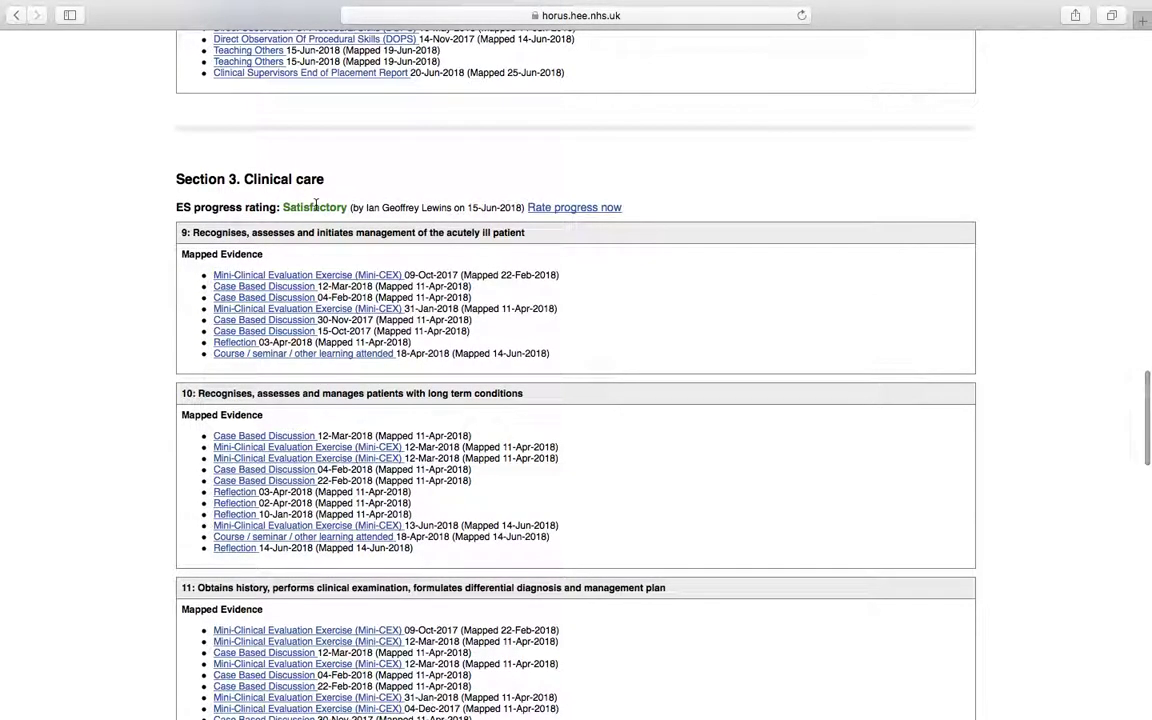
scroll(316, 205, down, 10)
scroll(316, 205, down, 8)
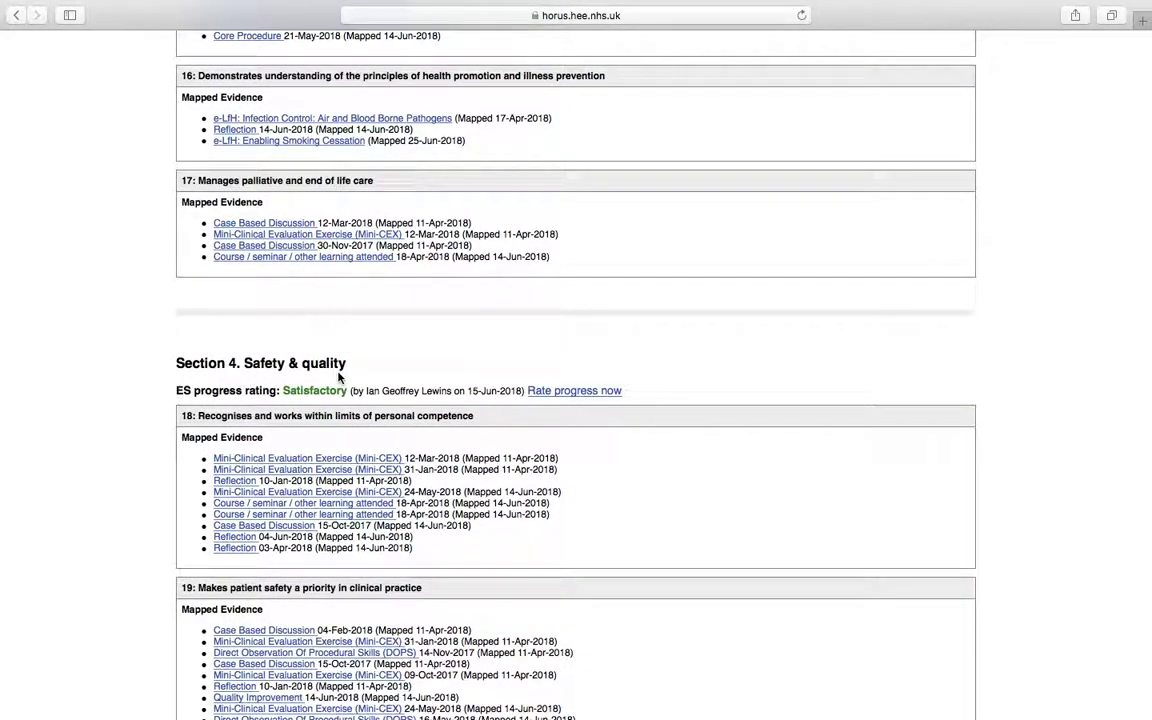
scroll(338, 376, down, 3)
scroll(338, 380, up, 4)
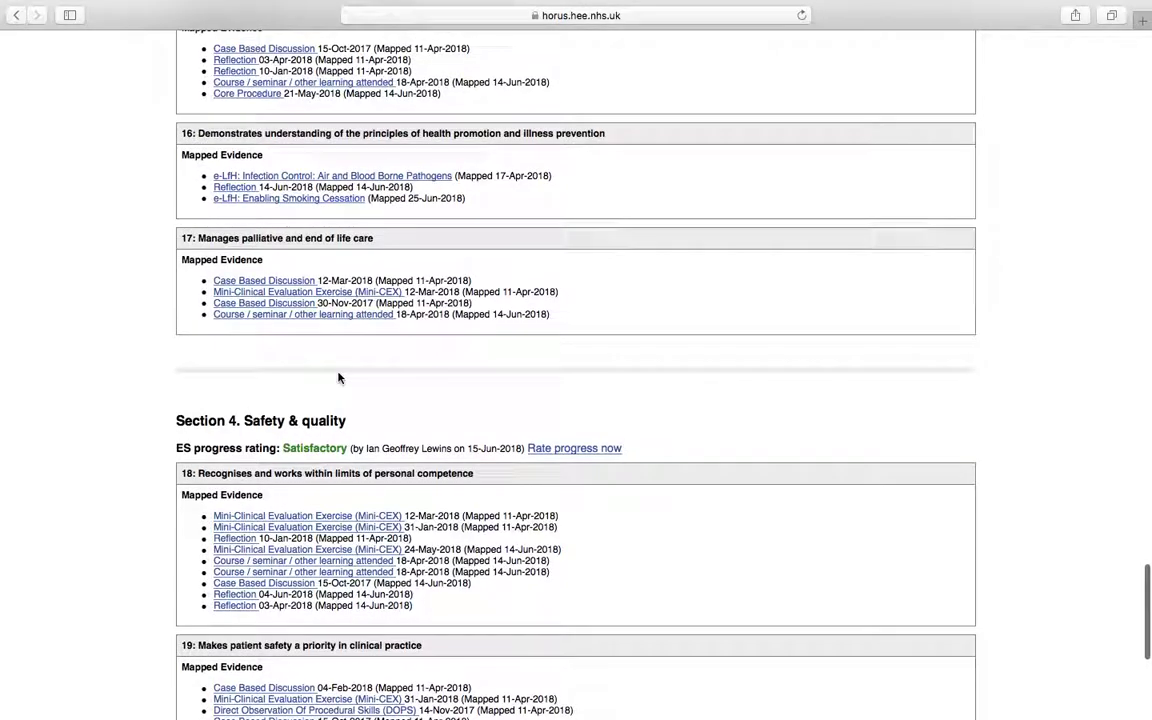
scroll(338, 380, down, 7)
scroll(338, 378, down, 2)
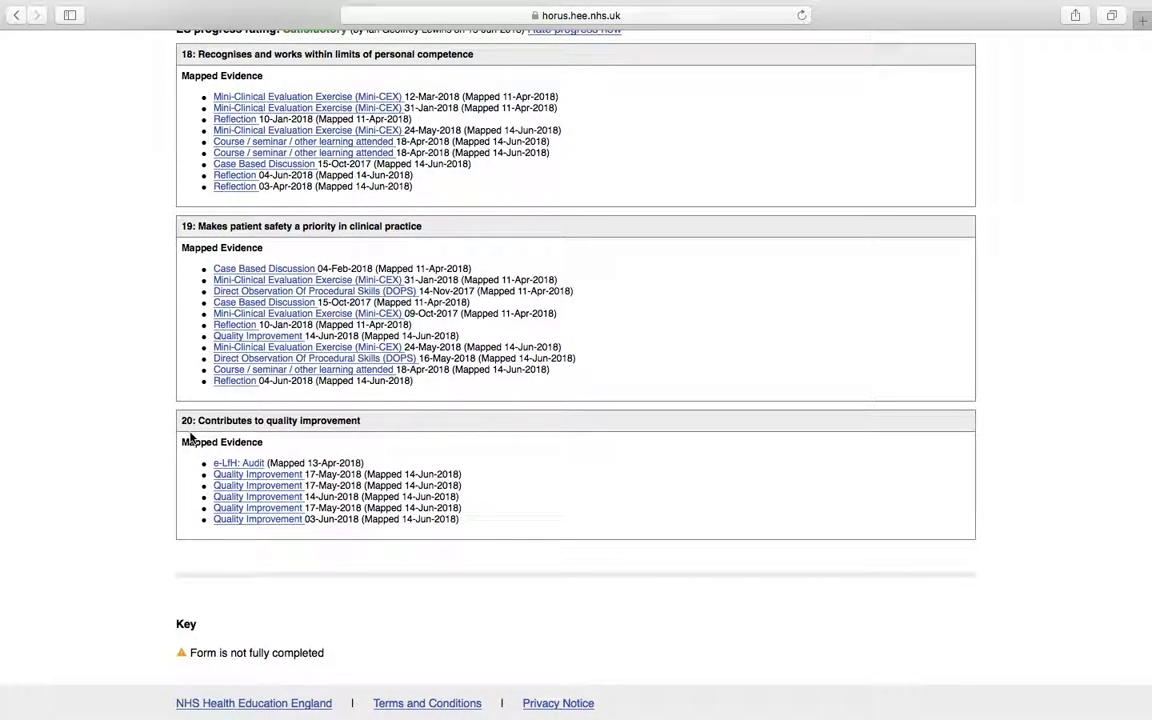
scroll(190, 436, up, 15)
scroll(190, 436, up, 20)
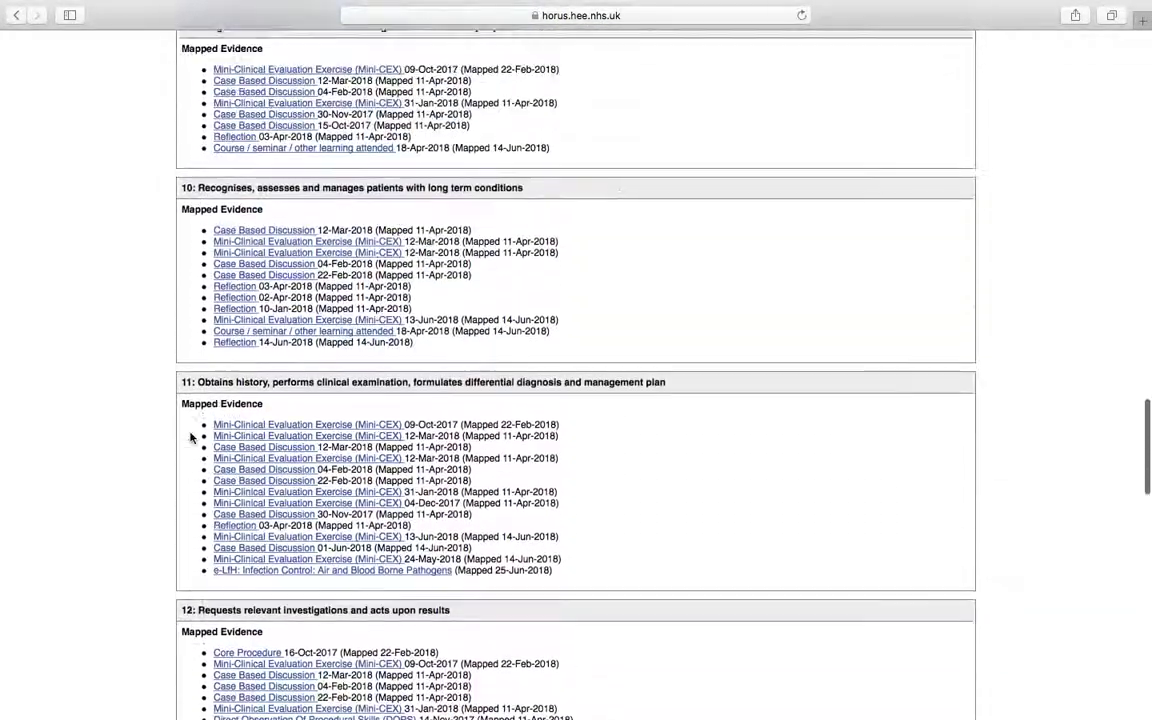
scroll(190, 437, up, 20)
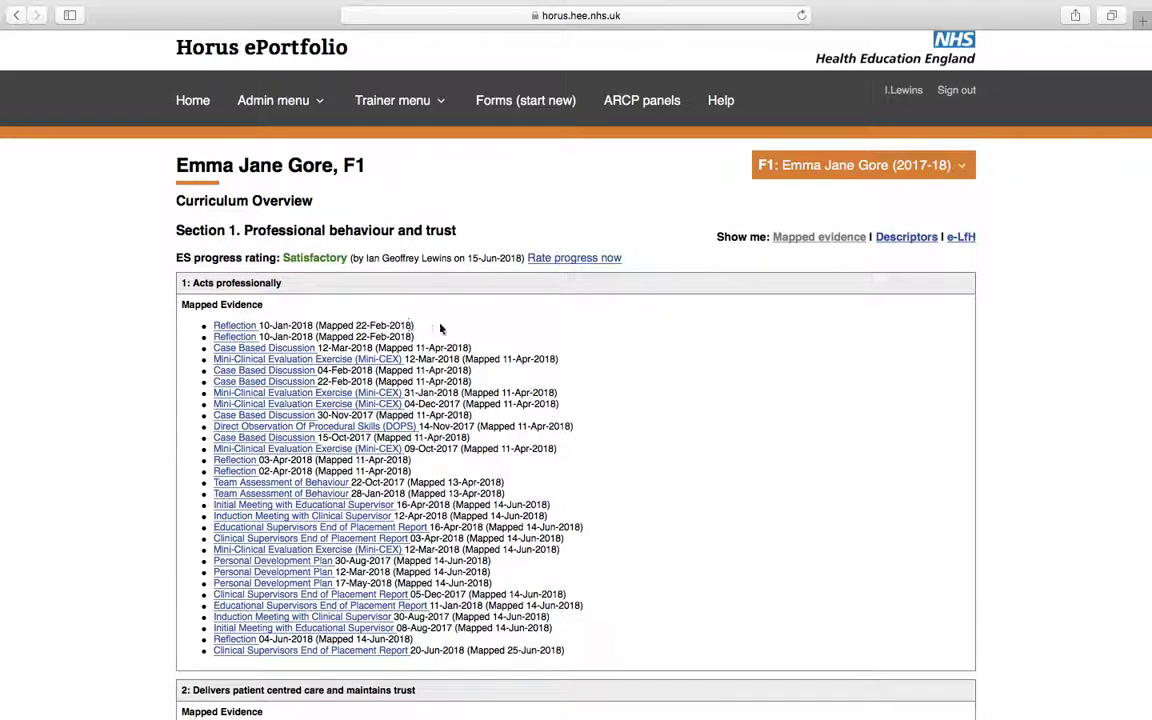
Revisit the portfolio Contents, and reopen the Overview to check the educational supervisor's curriculum progress ratings and the SLE table
click(957, 168)
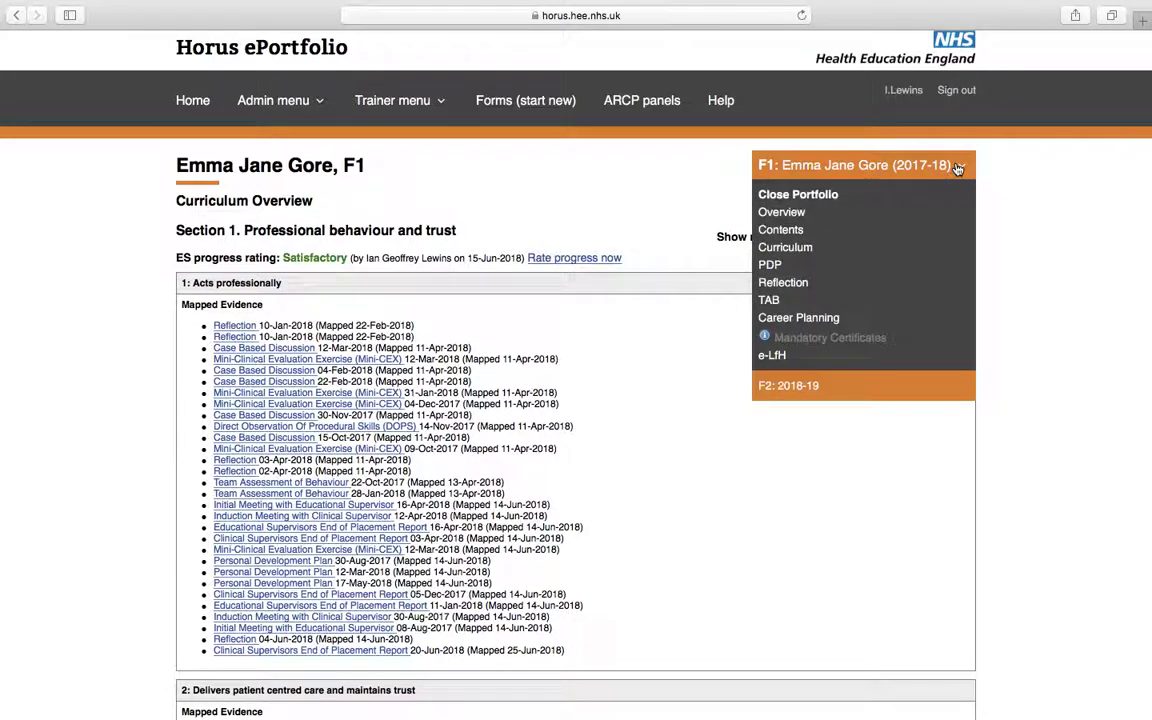
click(790, 236)
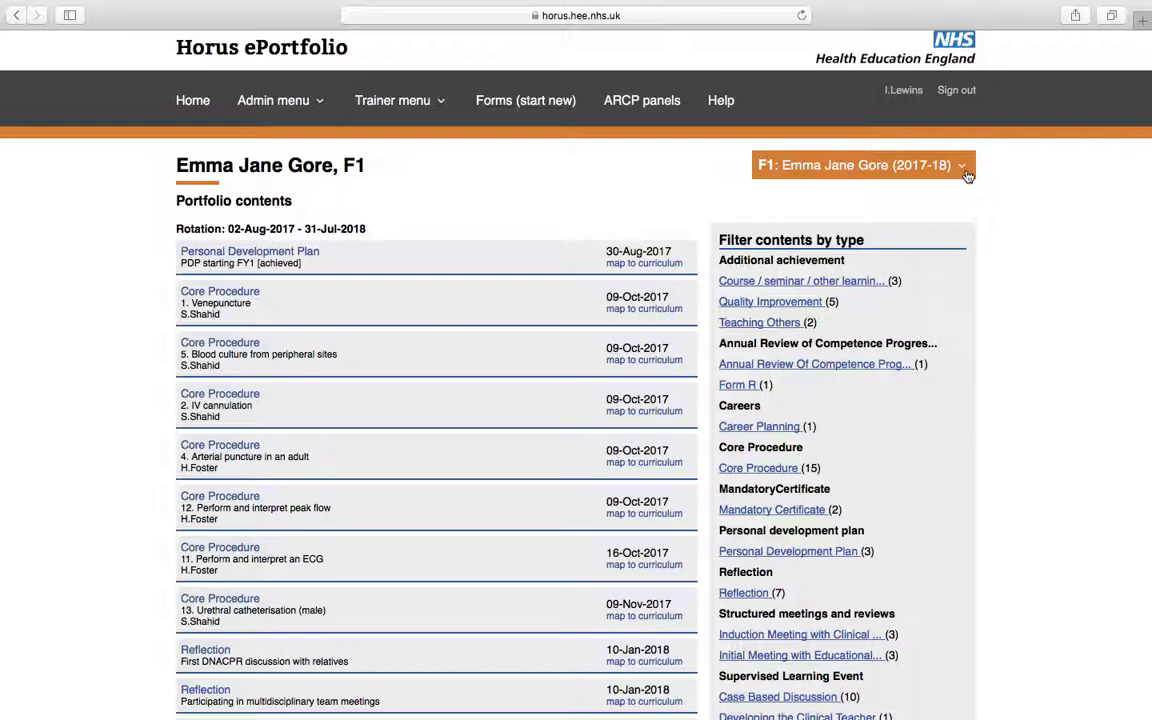
click(963, 170)
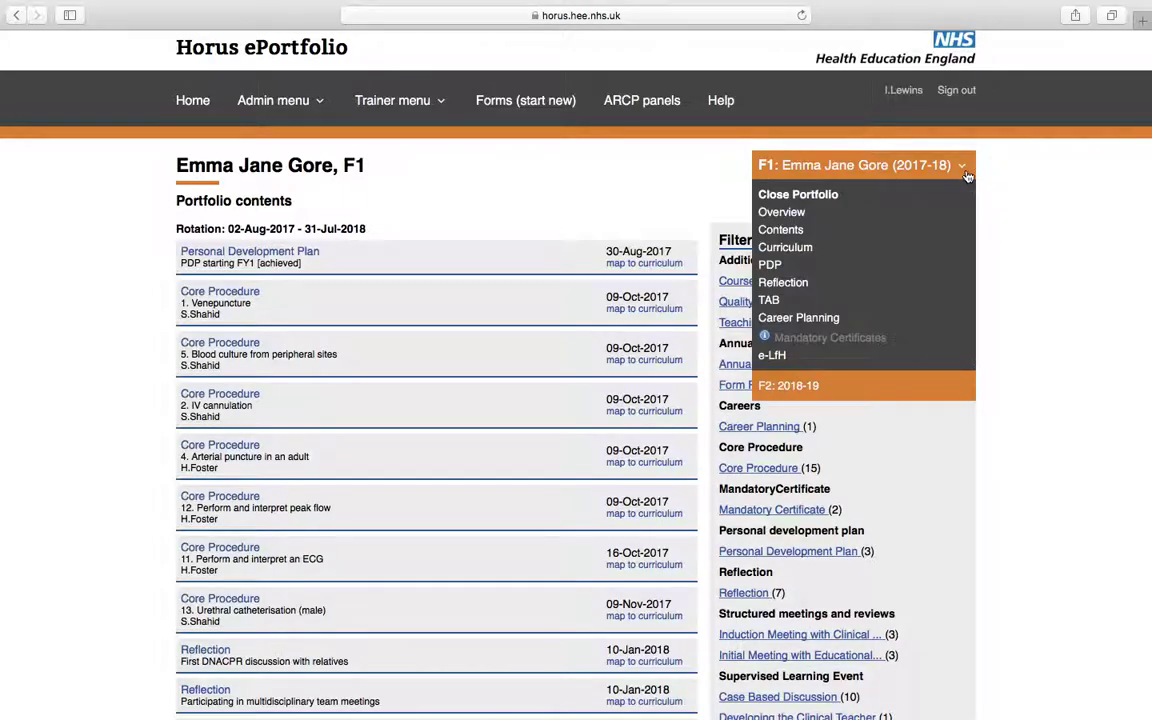
click(792, 218)
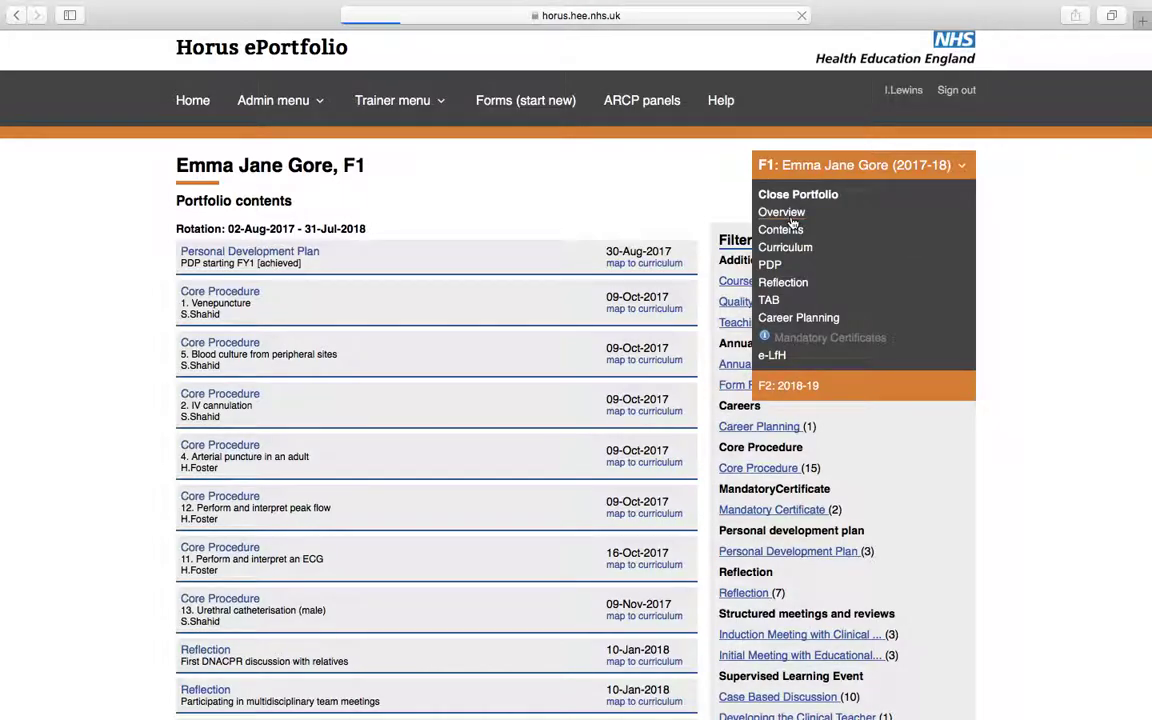
scroll(570, 352, down, 3)
scroll(570, 352, down, 8)
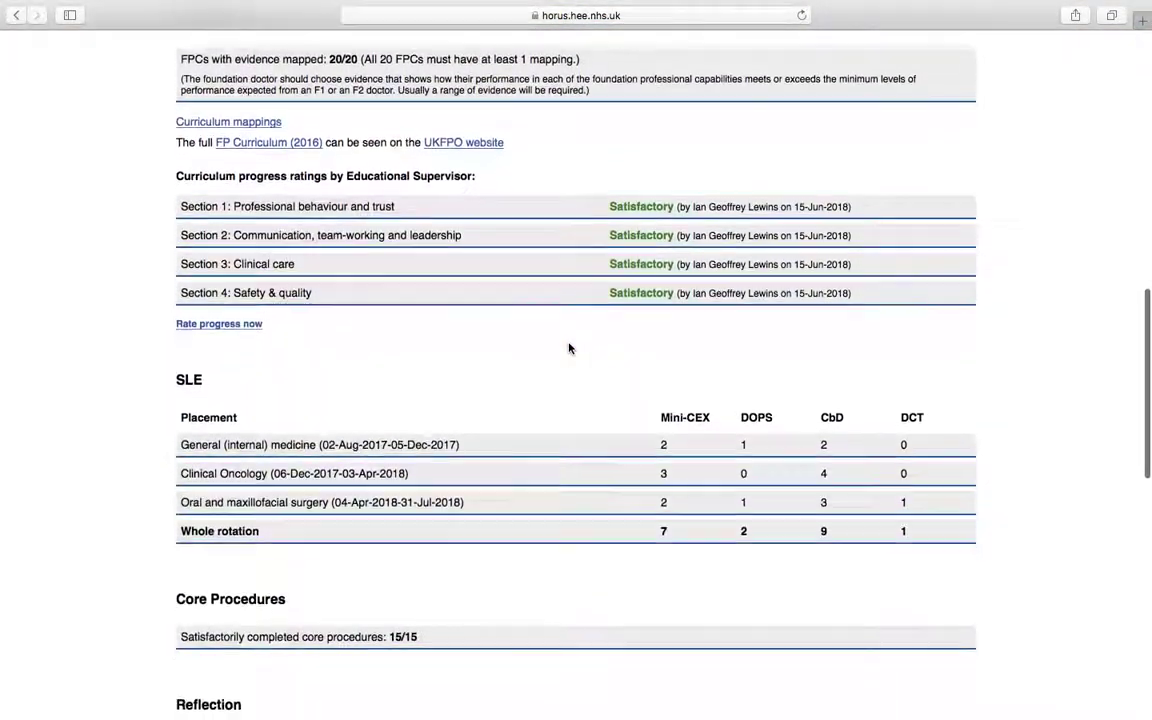
scroll(568, 347, up, 1)
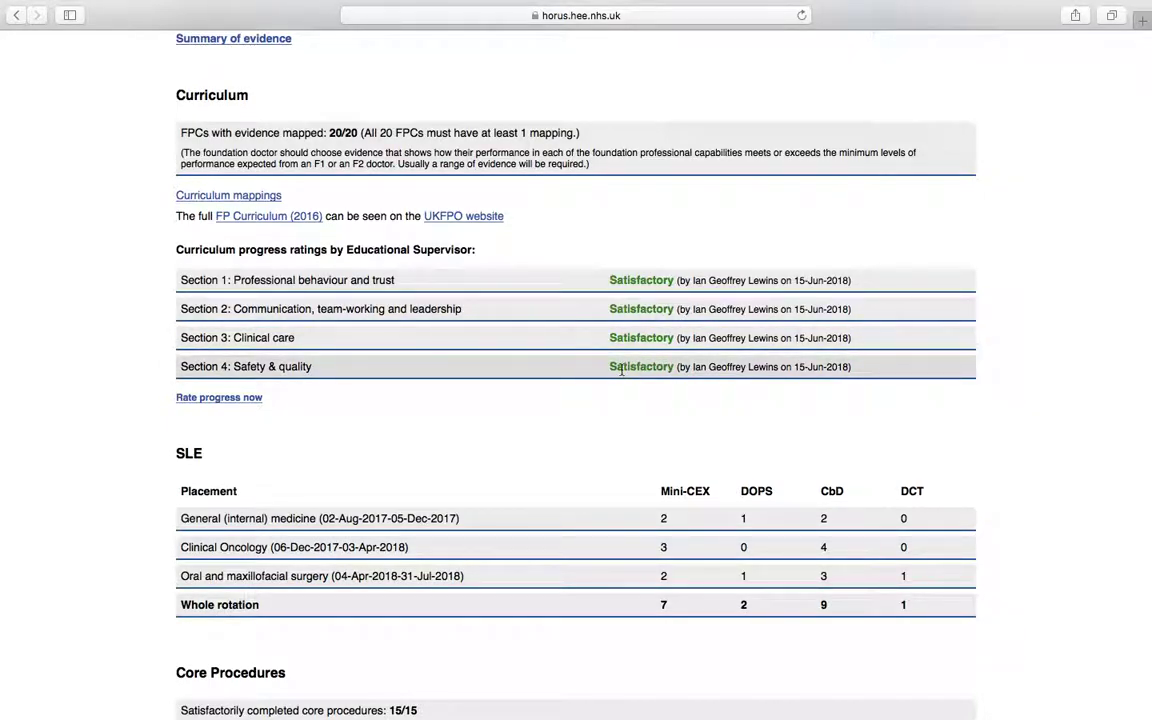
scroll(621, 370, up, 15)
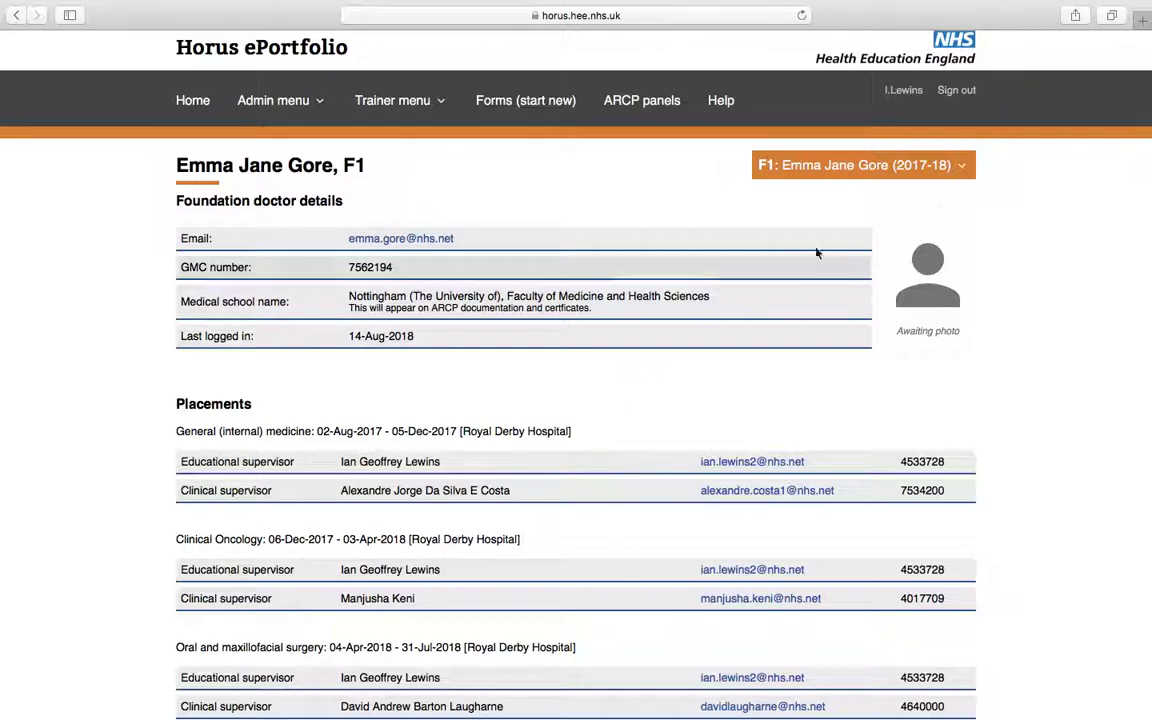
View the foundation doctor's PDP entries and look through the list of recorded reflections
click(963, 172)
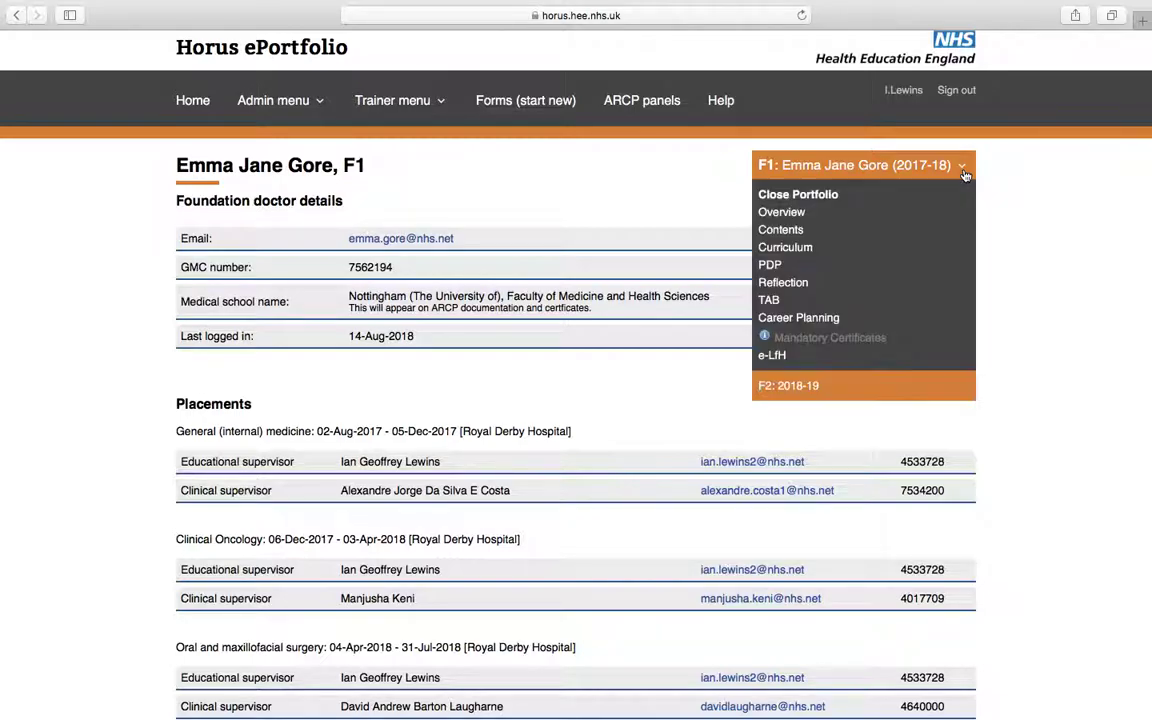
click(773, 266)
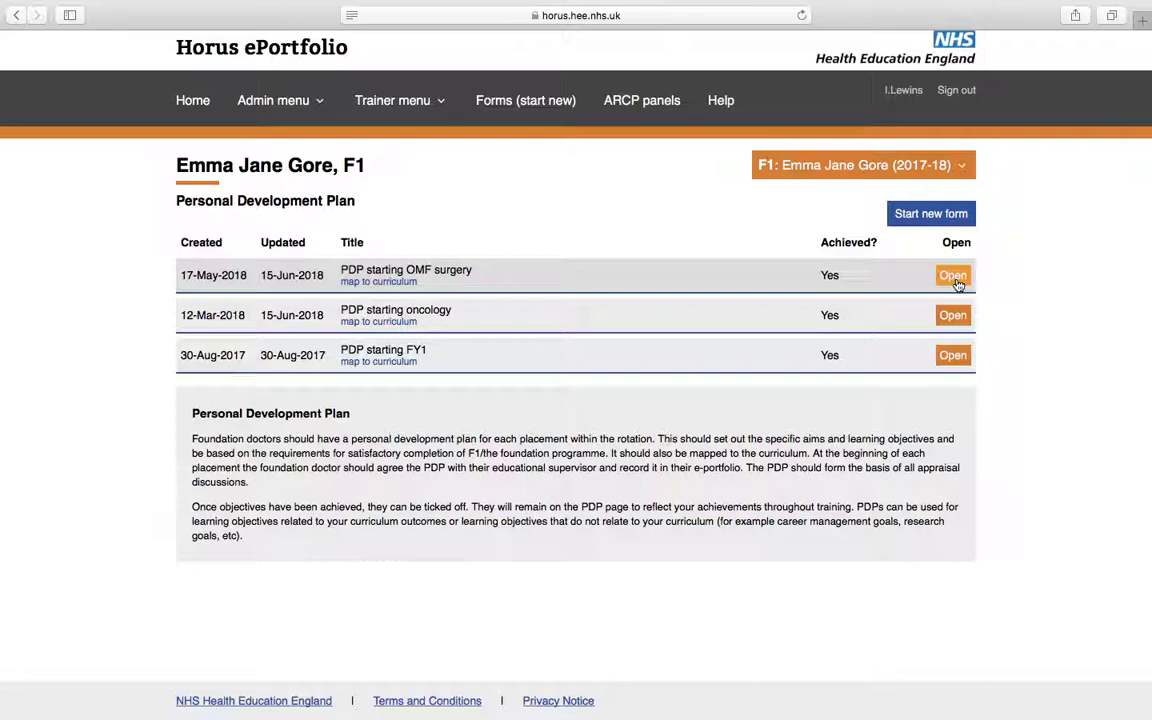
click(964, 166)
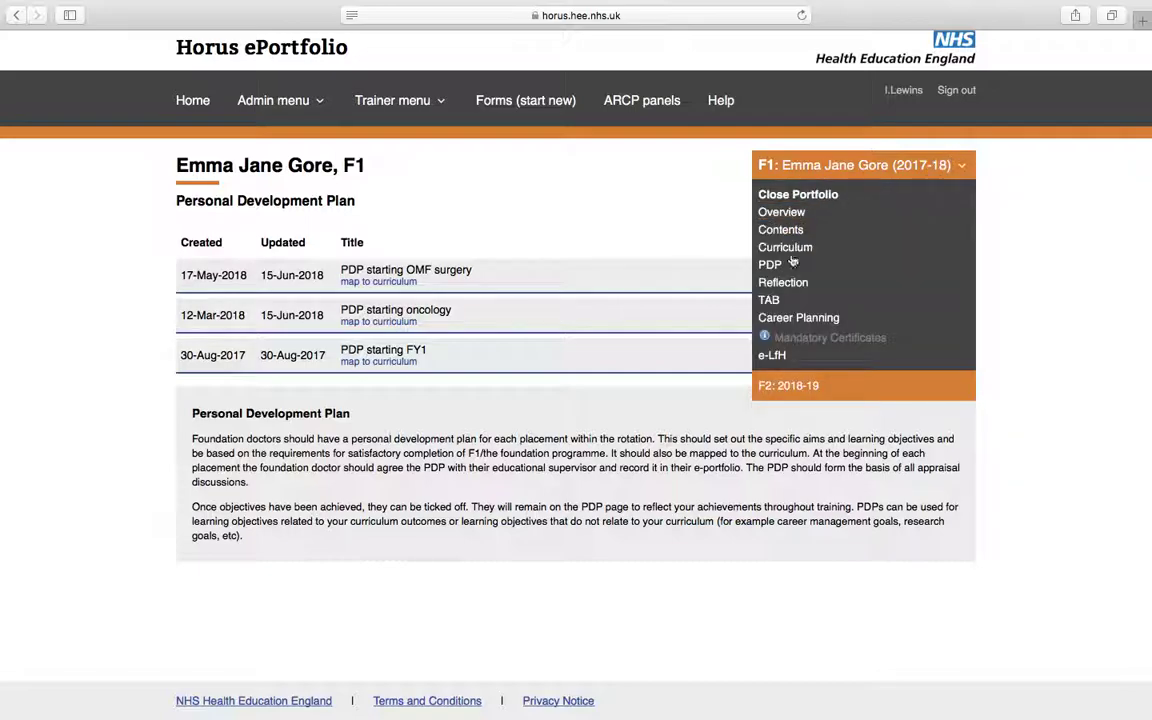
click(785, 283)
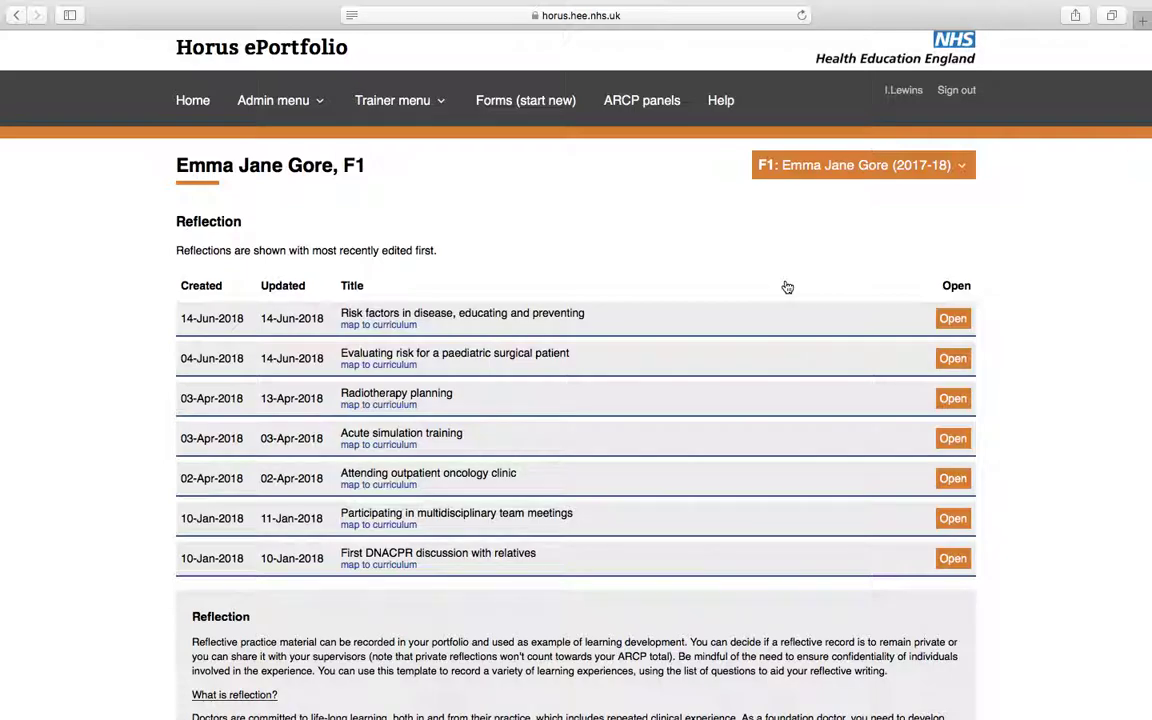
scroll(786, 287, down, 2)
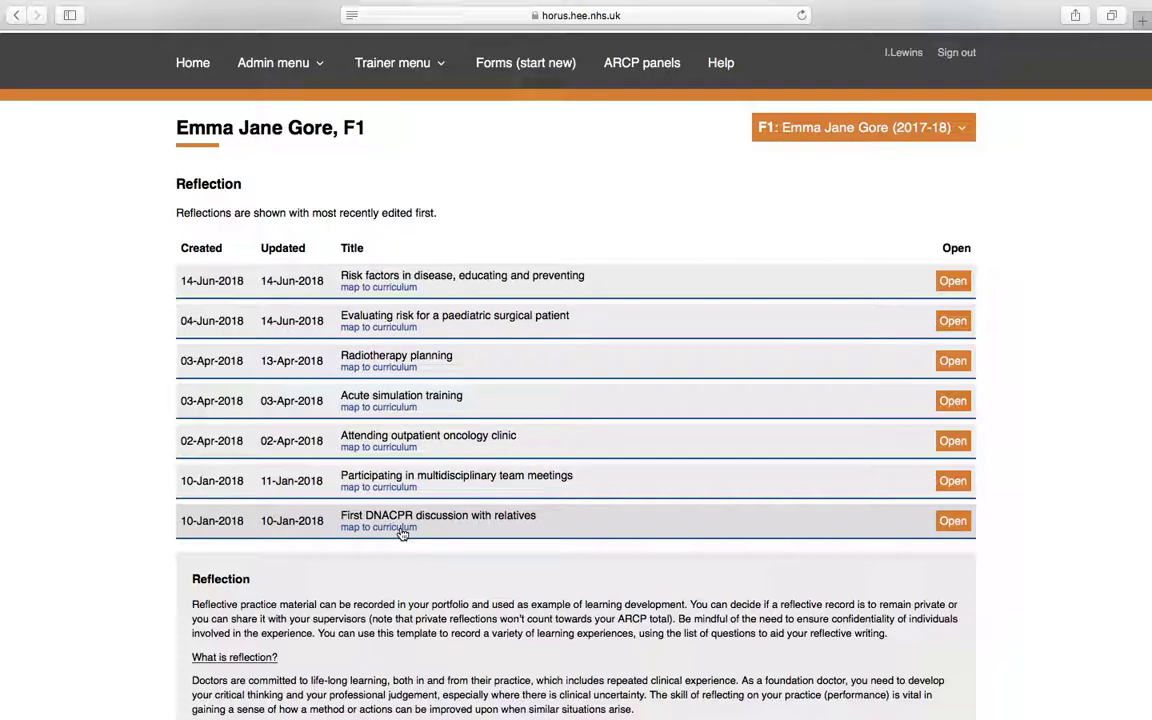
Review the Team Assessment of Behaviour (TAB) rounds and view the Career Planning forms
click(960, 138)
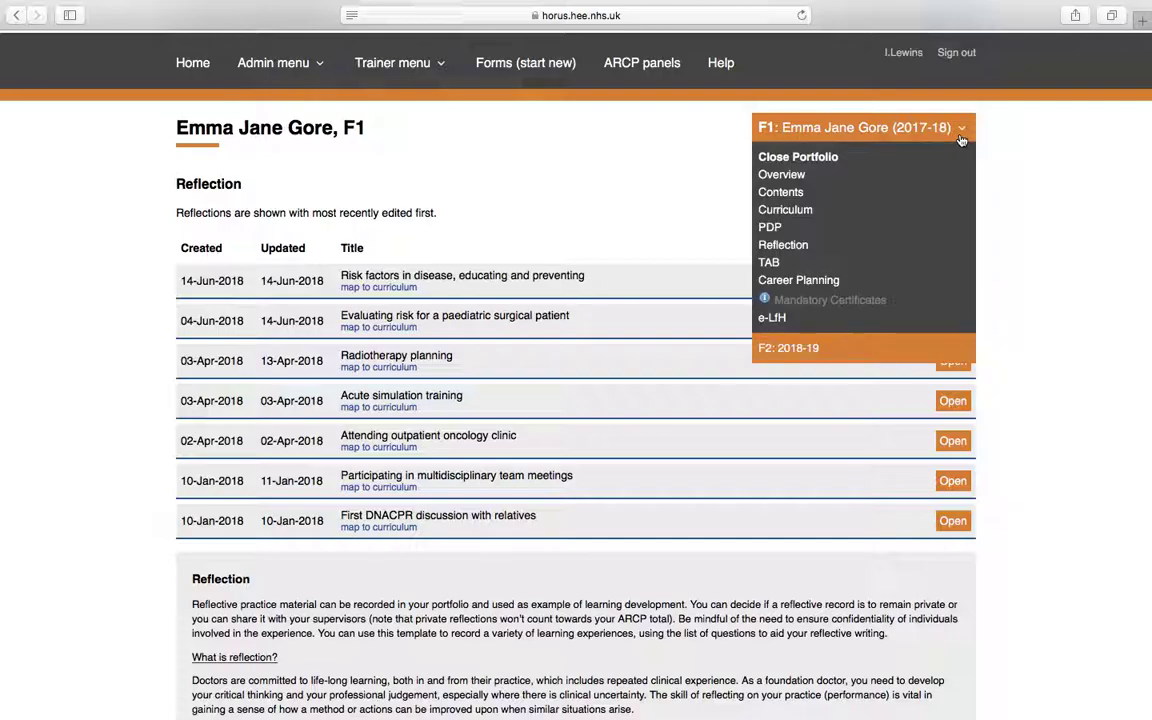
click(776, 267)
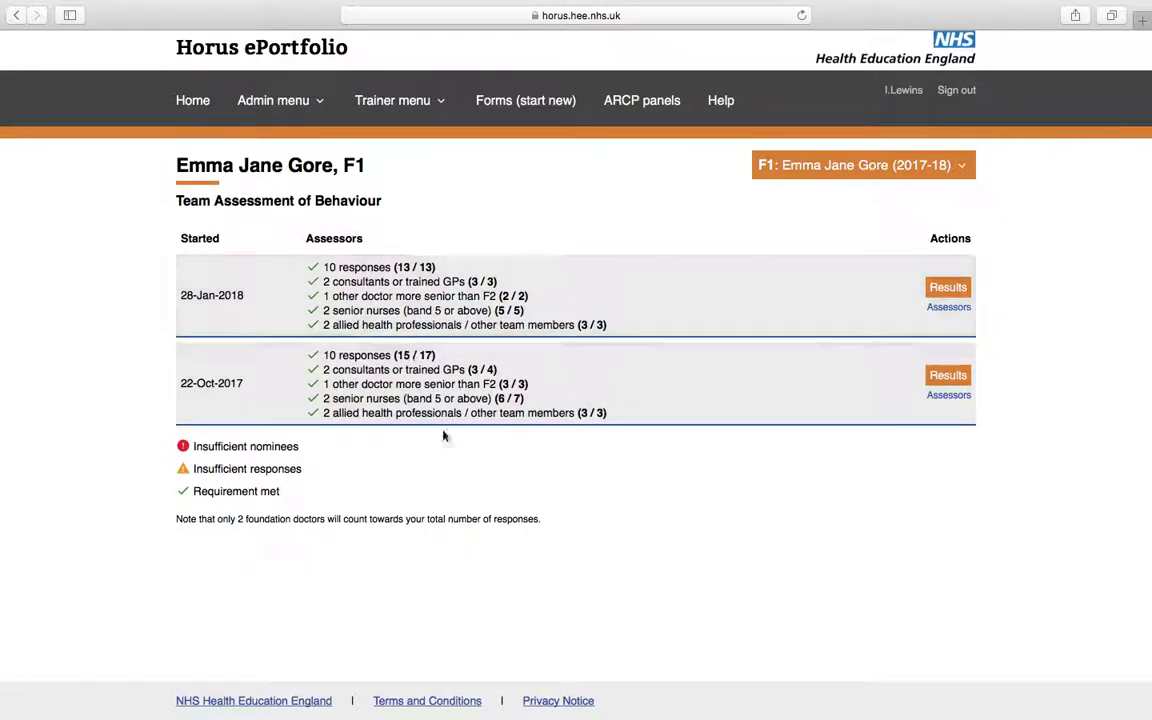
click(960, 177)
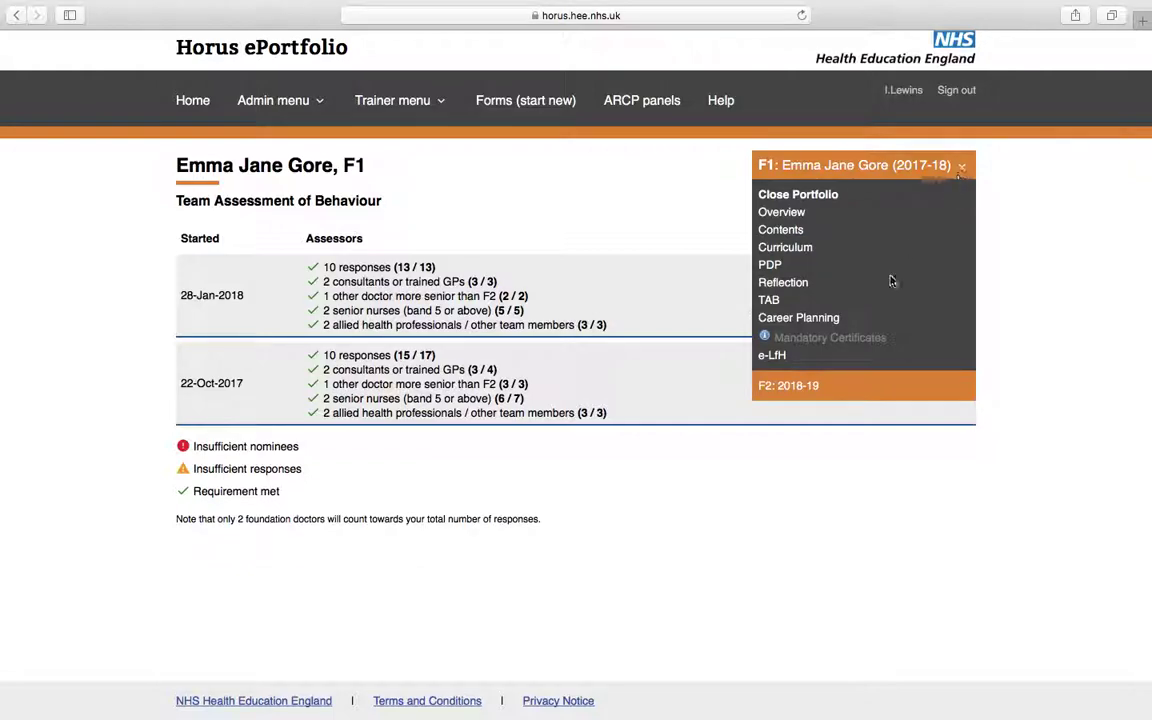
click(805, 318)
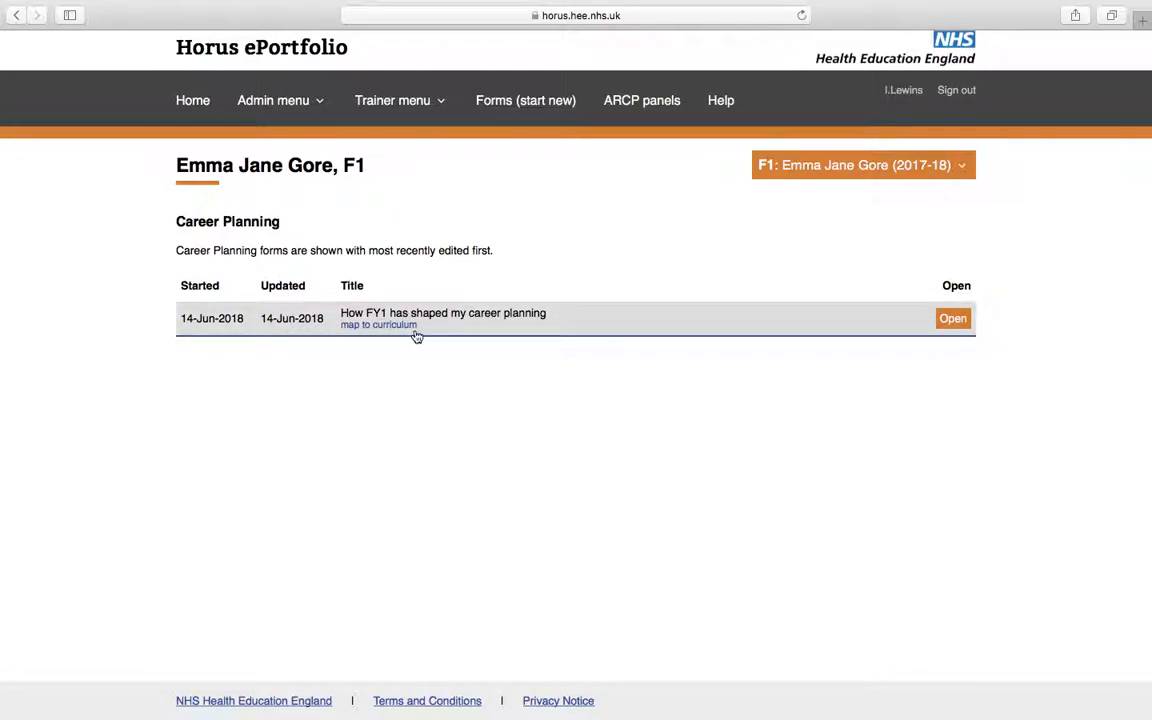
View the e-LfH activity summary for the F1 2017-18 portfolio
click(958, 168)
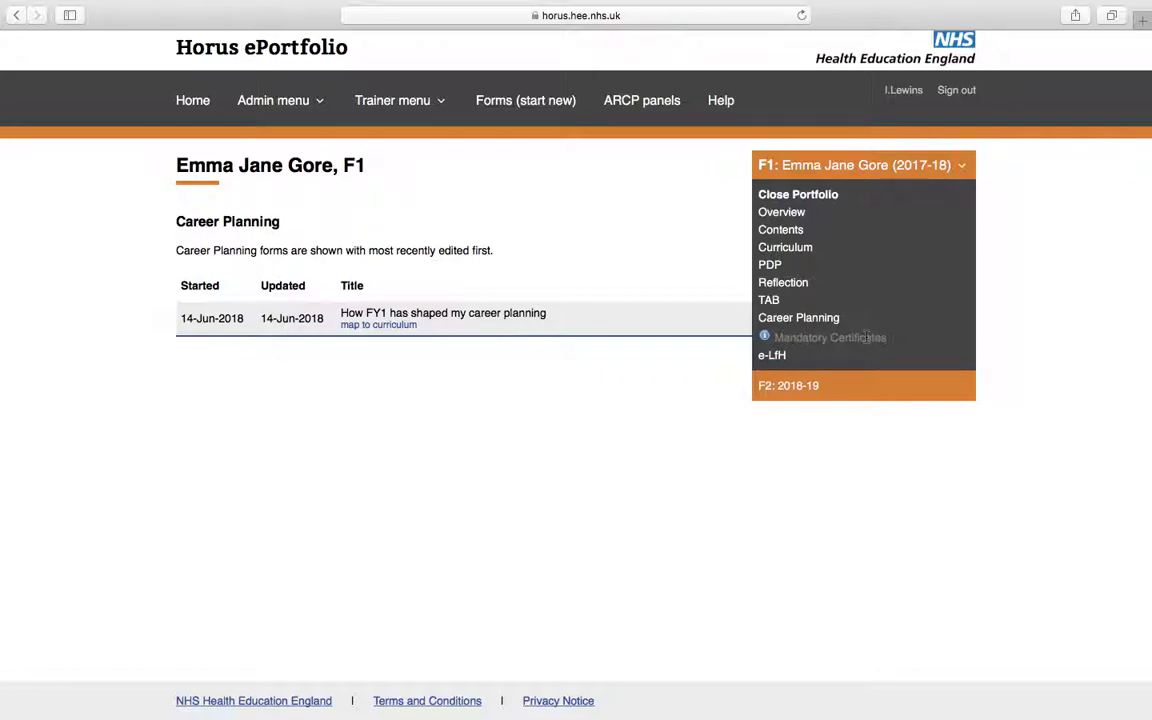
click(772, 356)
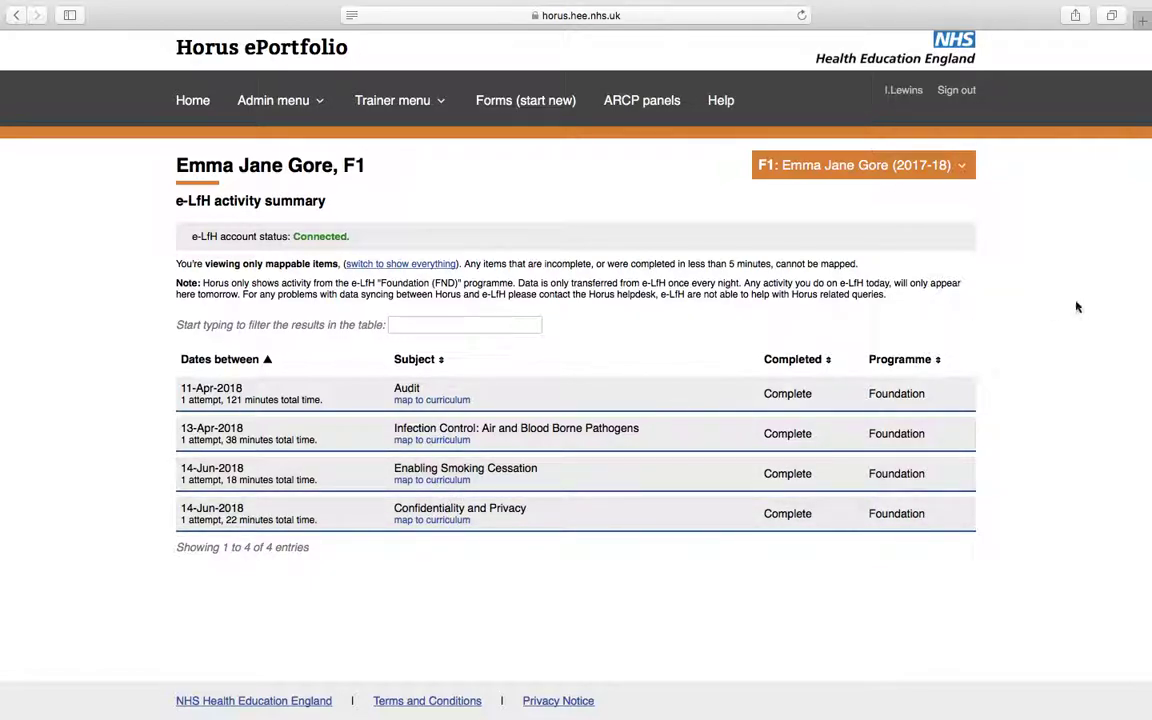
Return to the portfolio Overview and open the Summary of evidence in its ARCP section
click(862, 165)
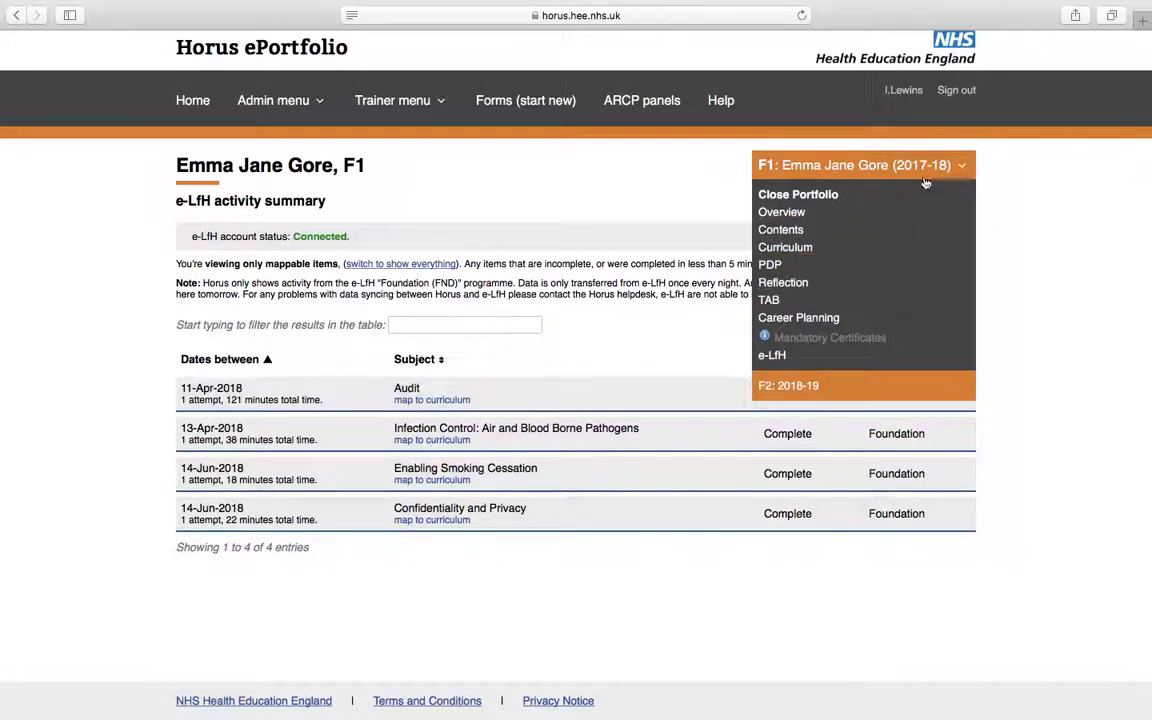
click(796, 221)
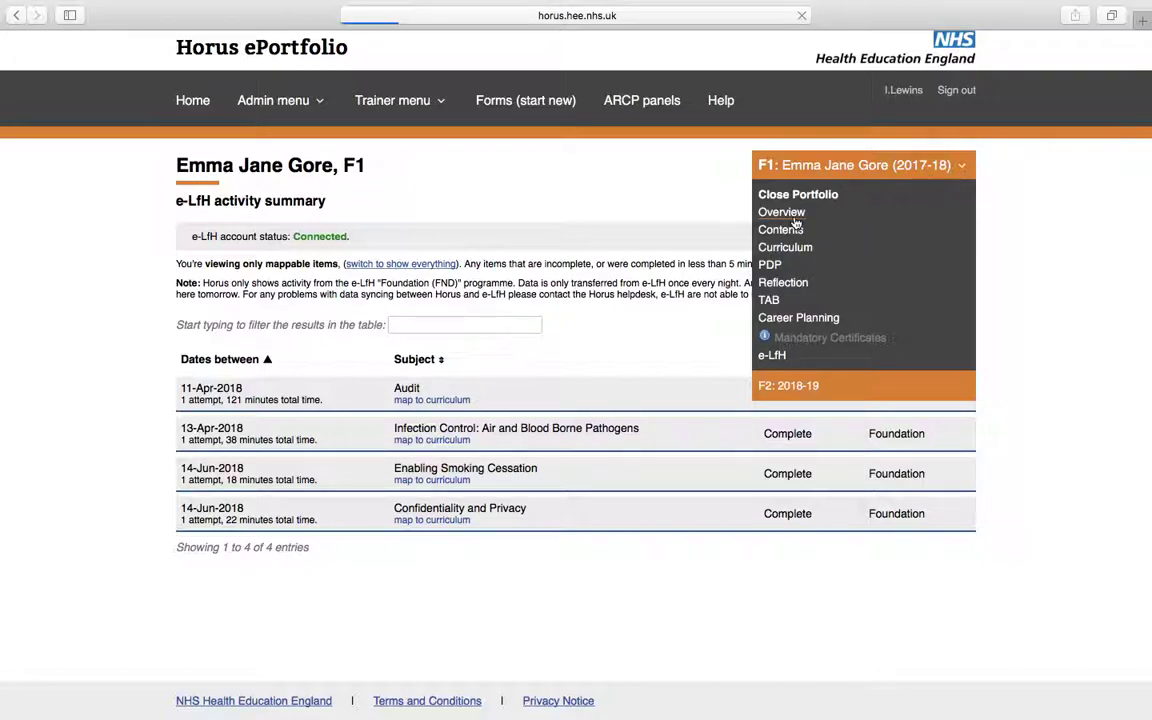
scroll(559, 321, down, 5)
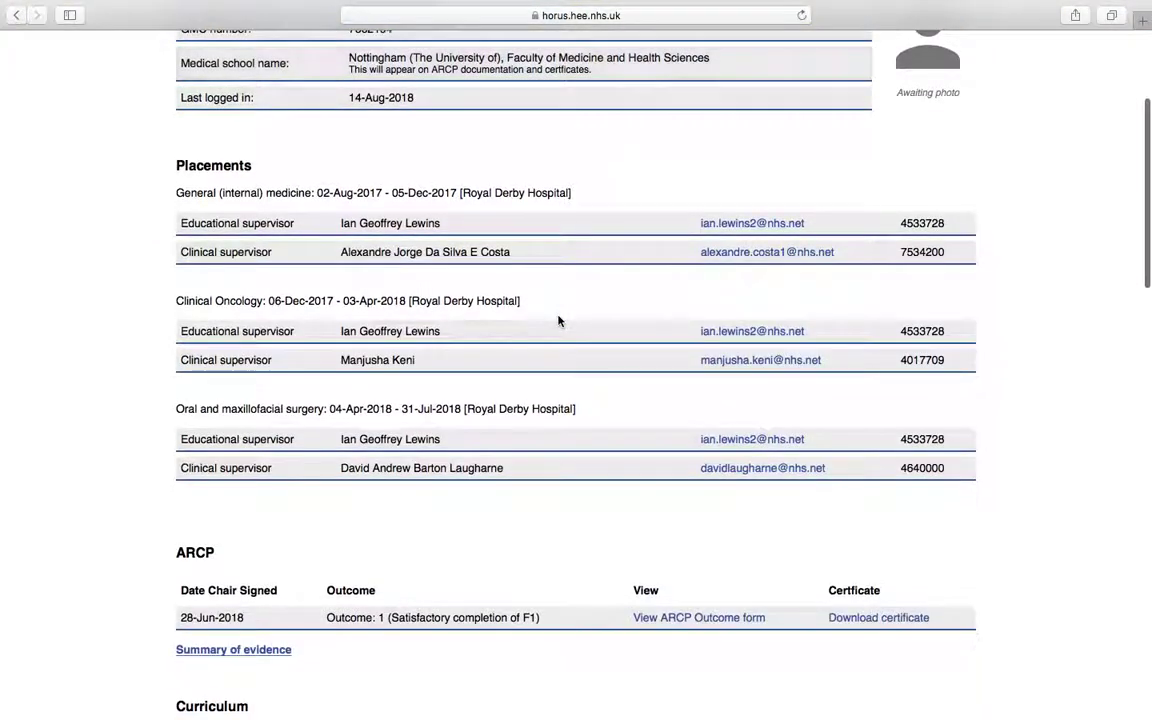
scroll(559, 321, down, 2)
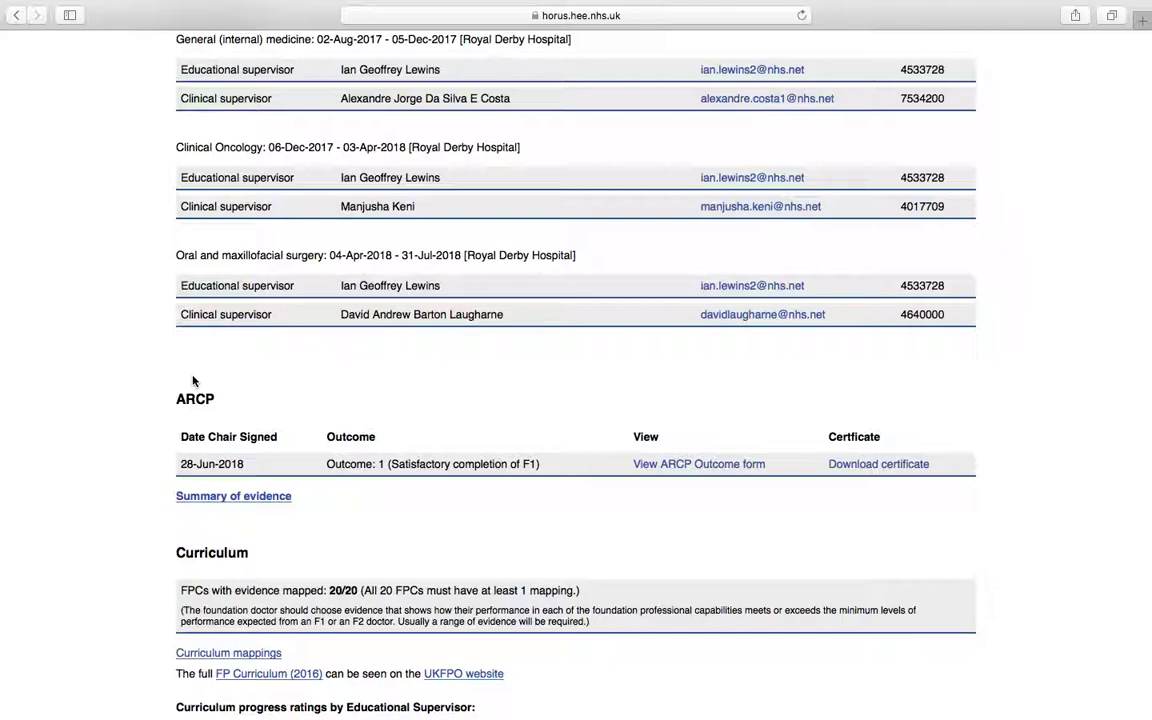
click(215, 498)
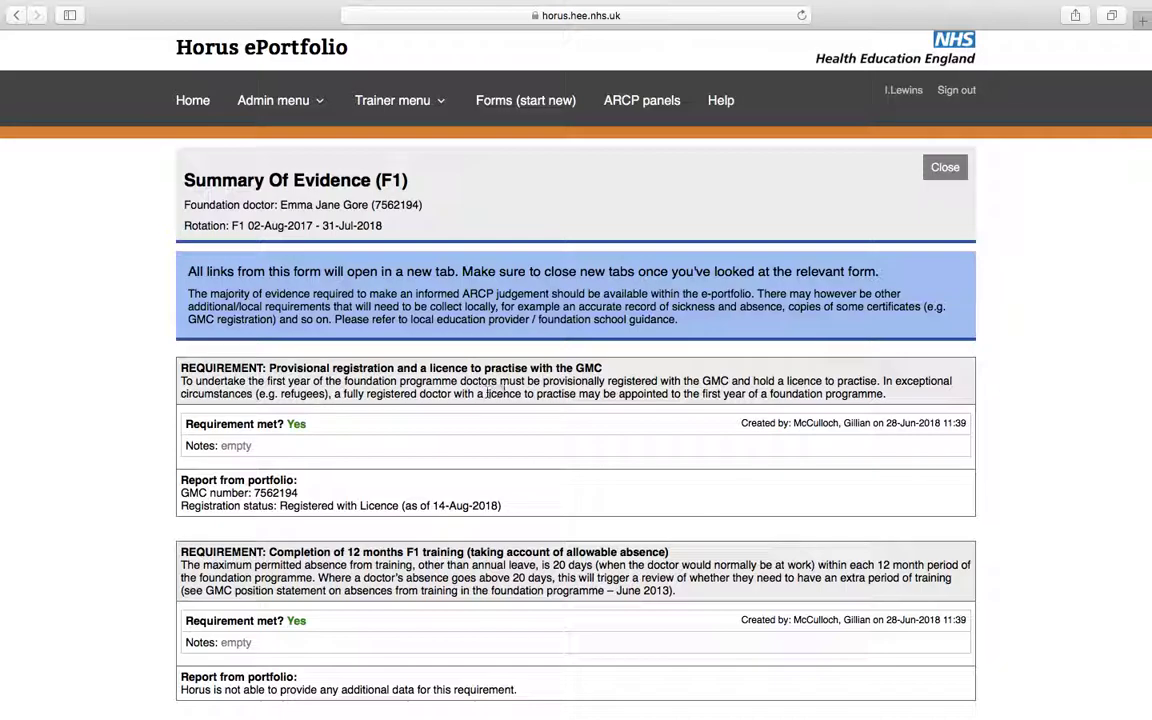
Review the Summary of Evidence requirements for GMC registration, completion of 12 months' F1 training, and educational and clinical supervisor reports
scroll(527, 396, down, 2)
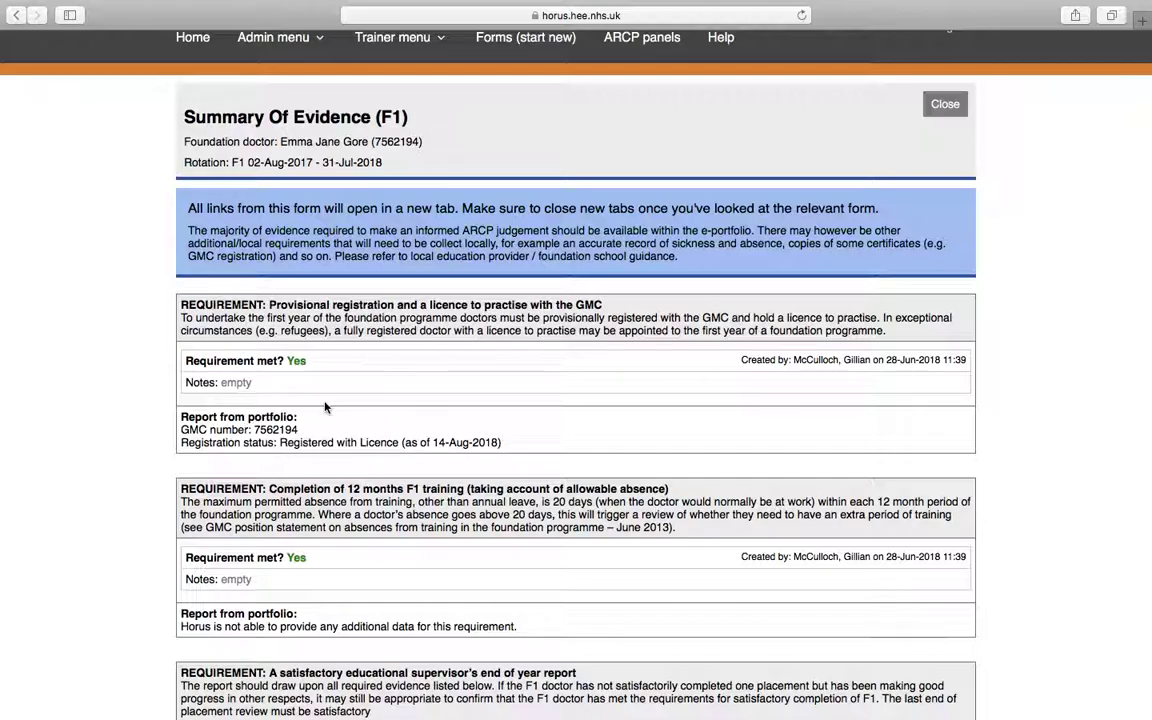
scroll(324, 407, down, 2)
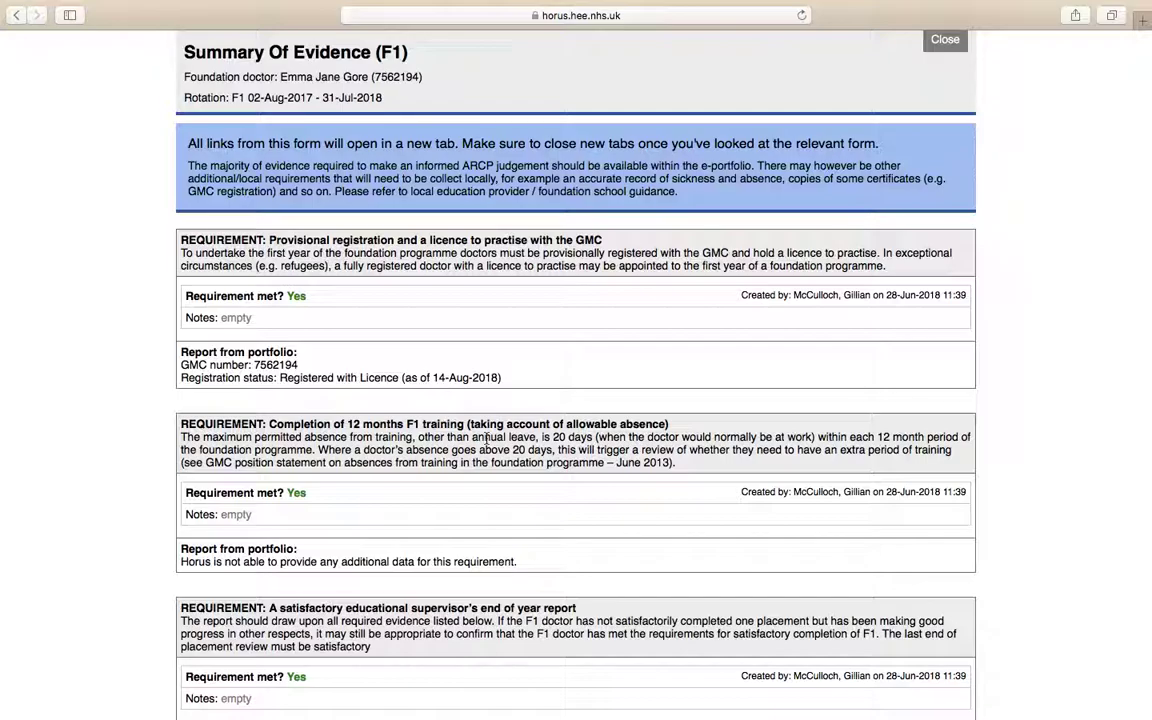
scroll(486, 438, down, 5)
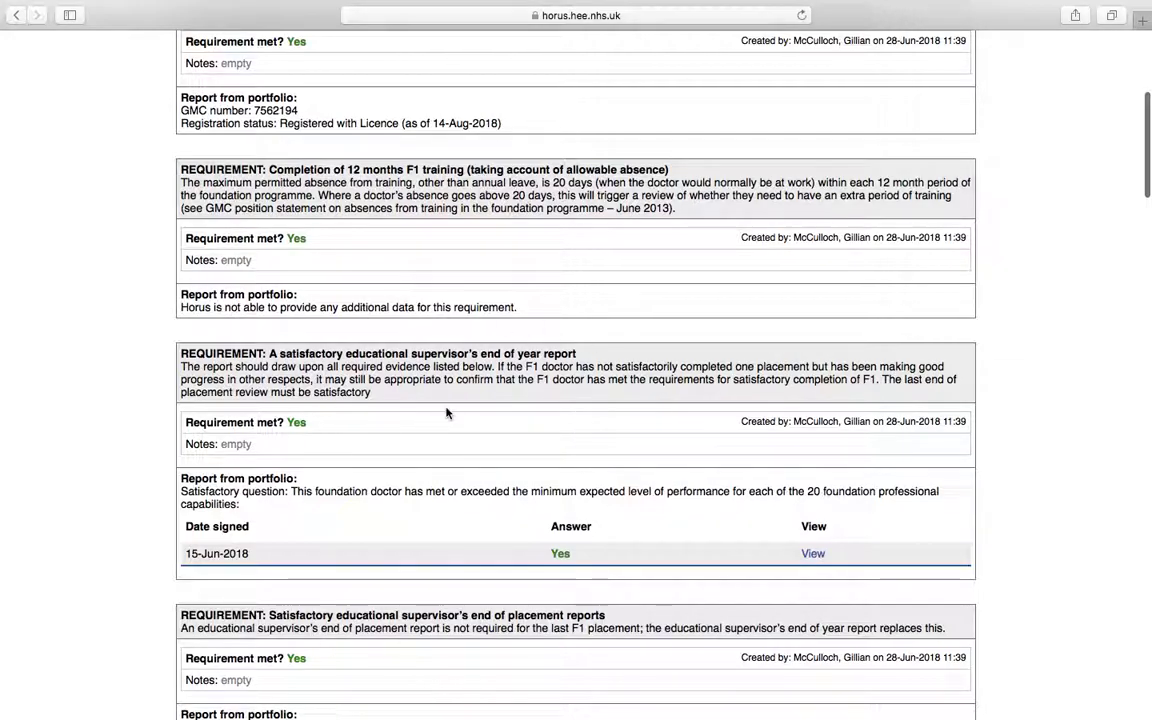
scroll(447, 413, down, 5)
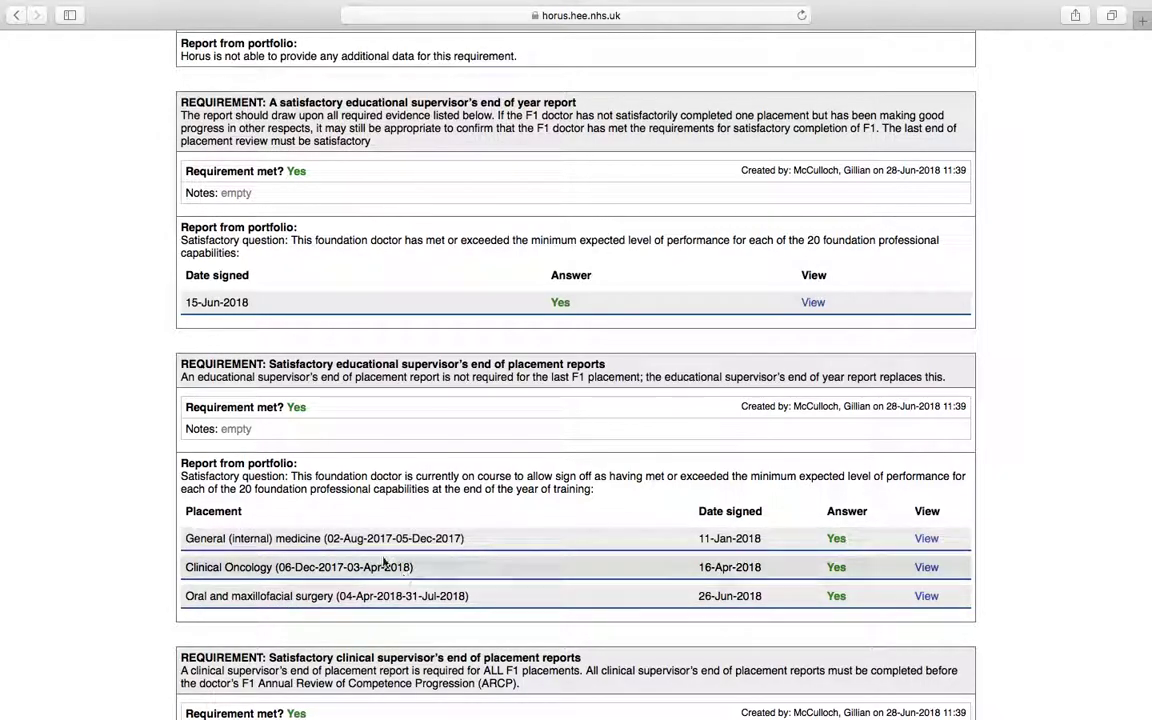
scroll(361, 581, down, 4)
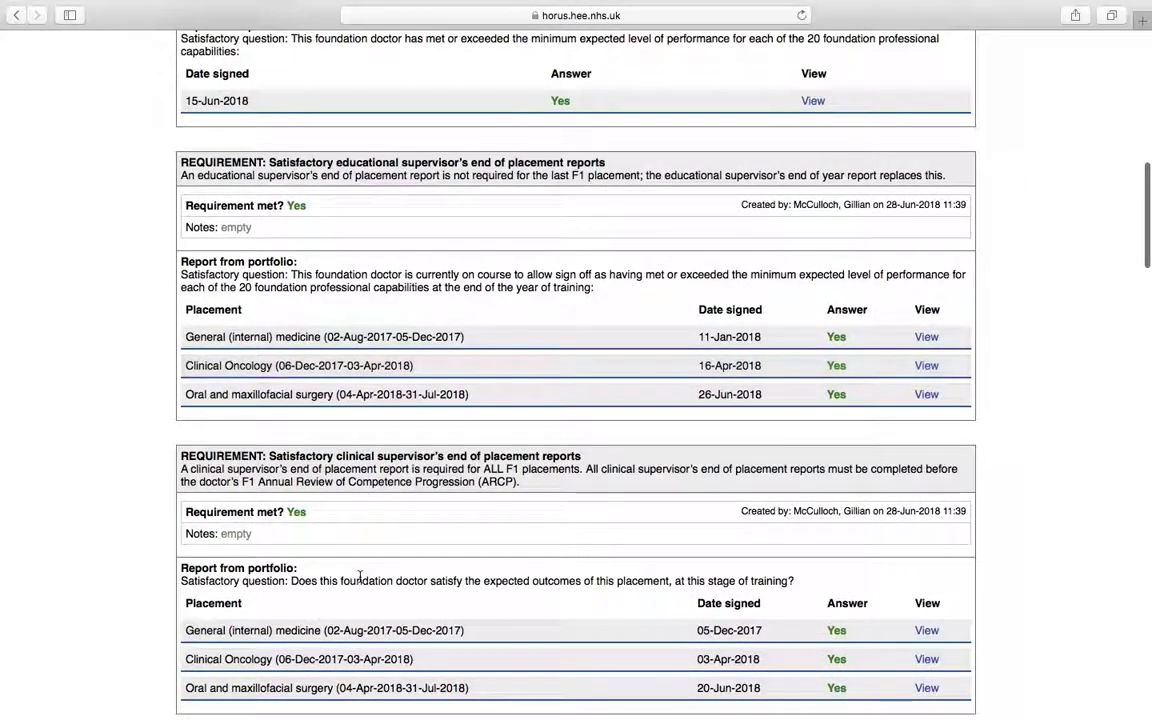
scroll(353, 201, down, 3)
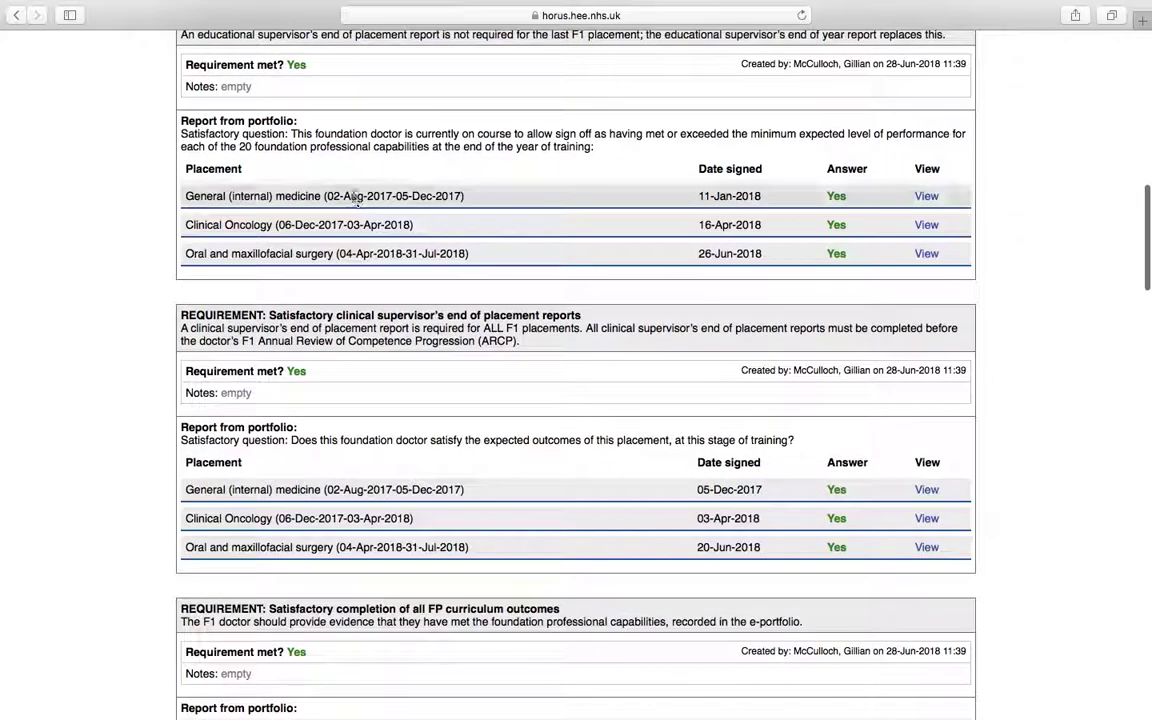
scroll(351, 352, down, 4)
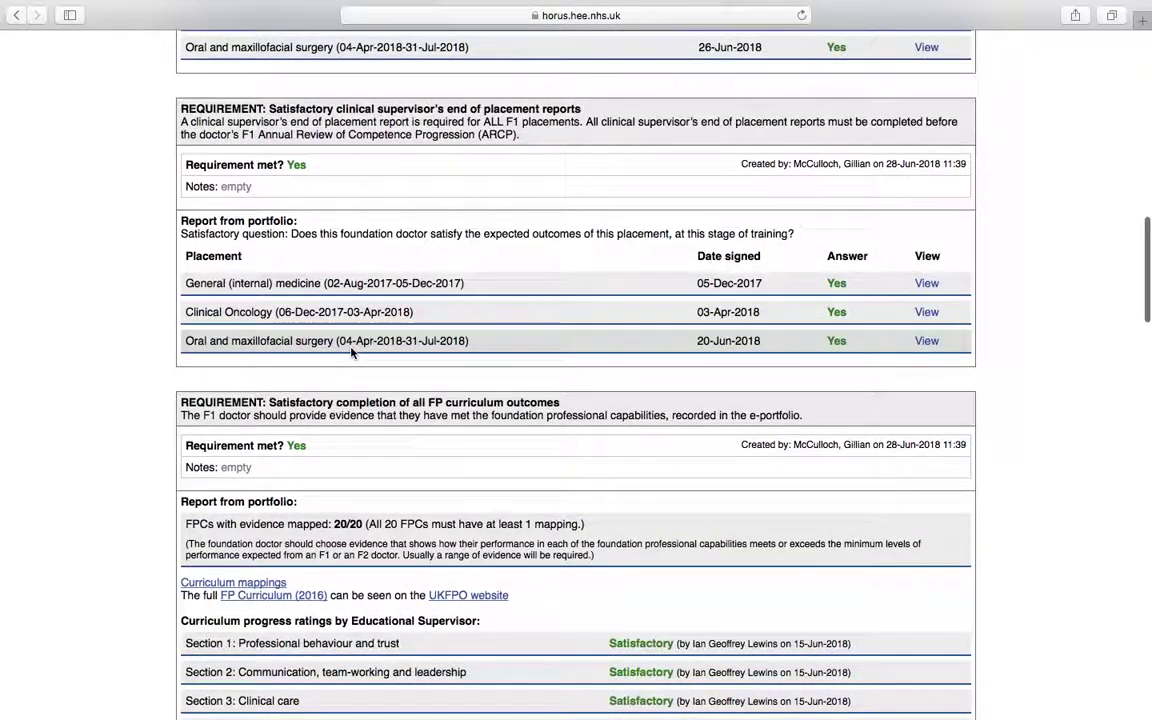
Examine the evidence for FP curriculum outcomes, Team assessment of behaviour (TAB) and the GMC mandated core procedures
scroll(446, 440, down, 1)
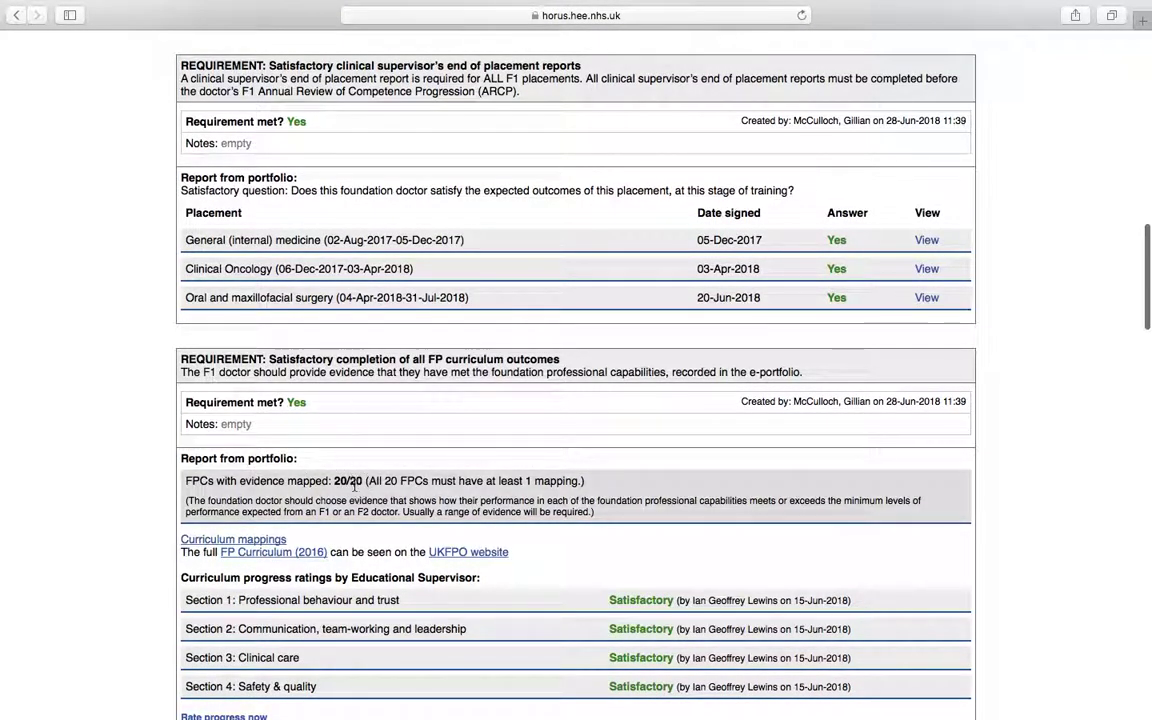
scroll(372, 432, down, 1)
scroll(372, 432, down, 3)
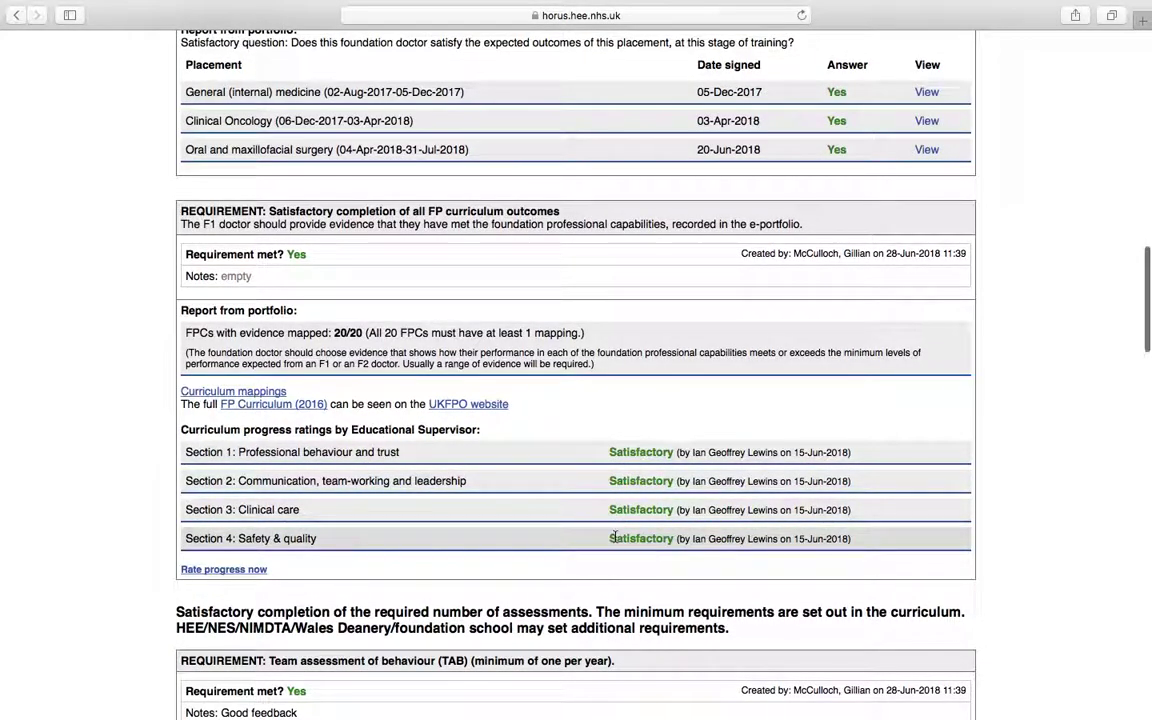
scroll(614, 538, down, 6)
scroll(615, 541, down, 1)
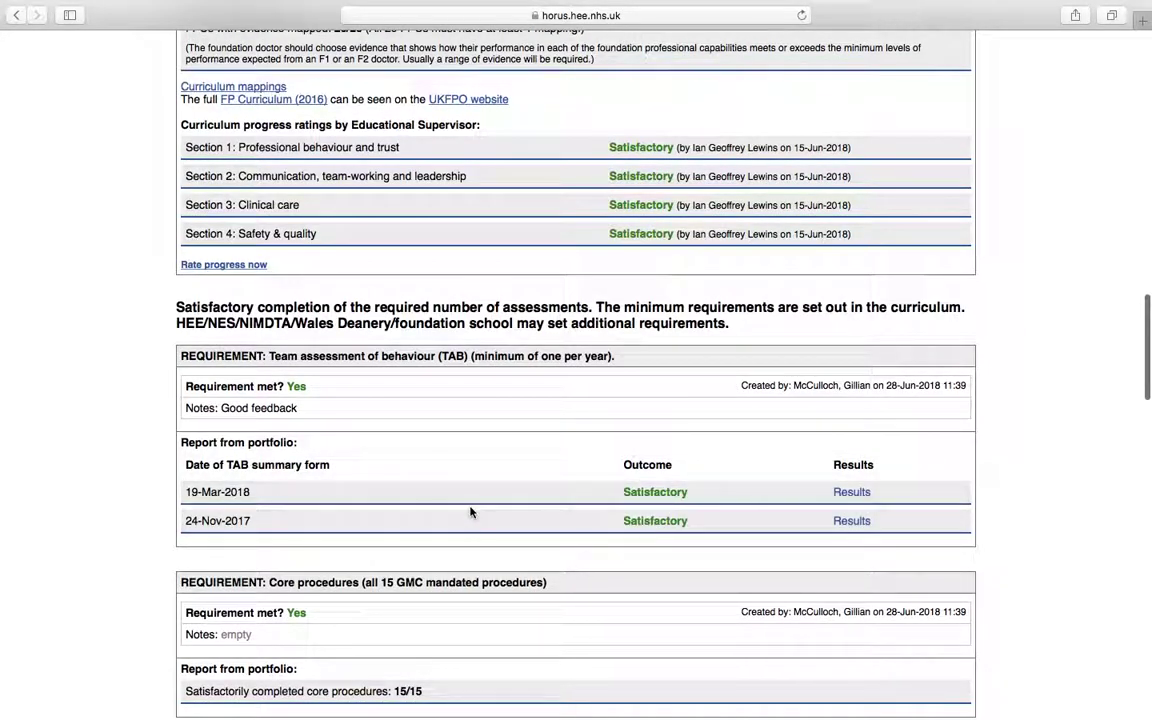
scroll(470, 512, down, 5)
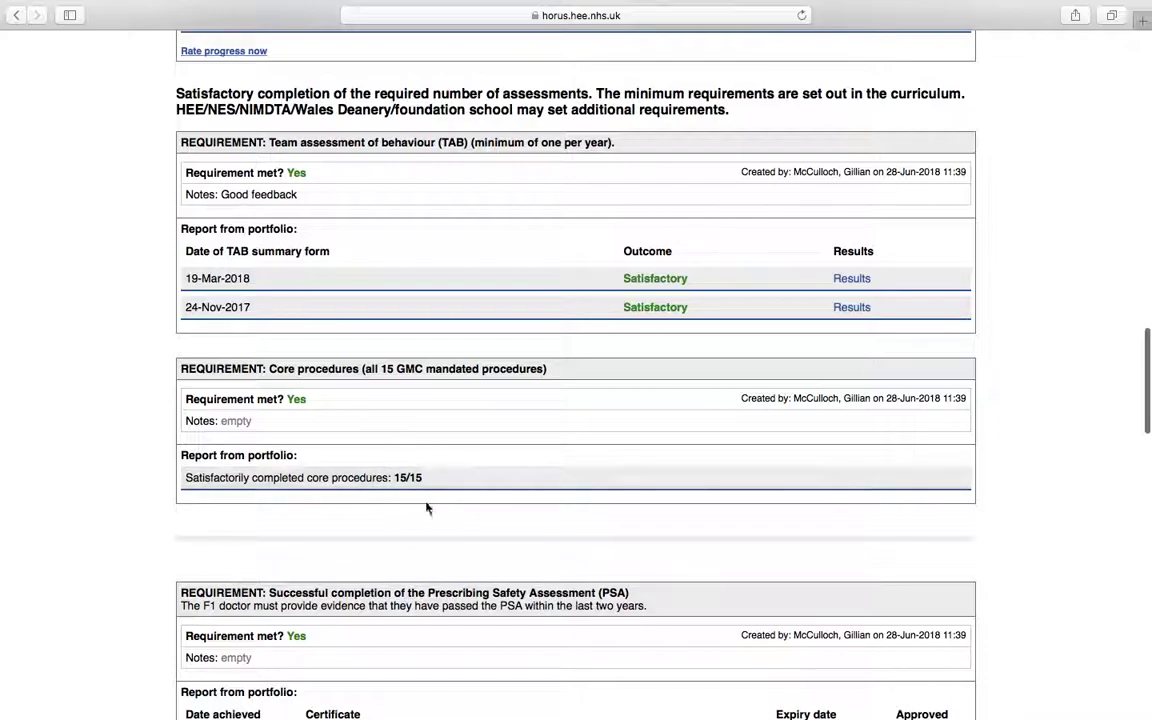
Check the remaining requirements, from the PSA and Immediate Life Support certificates through quality improvement and supervised learning events to the signed declarations
scroll(408, 481, down, 4)
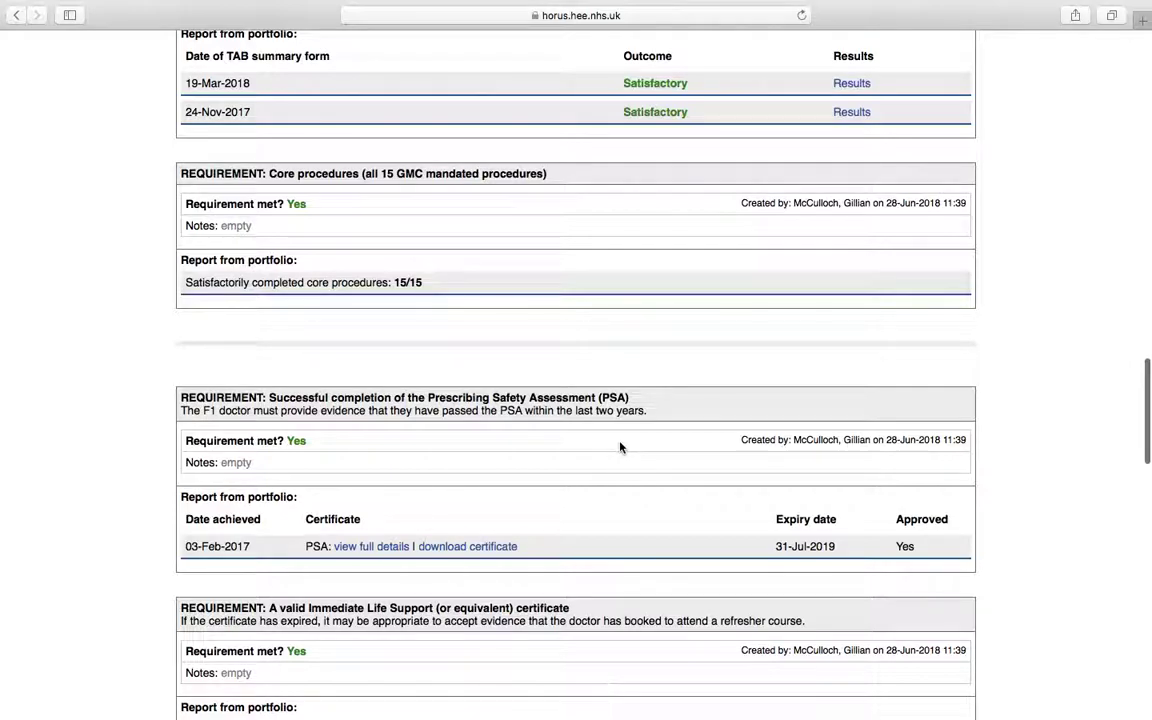
scroll(620, 447, down, 5)
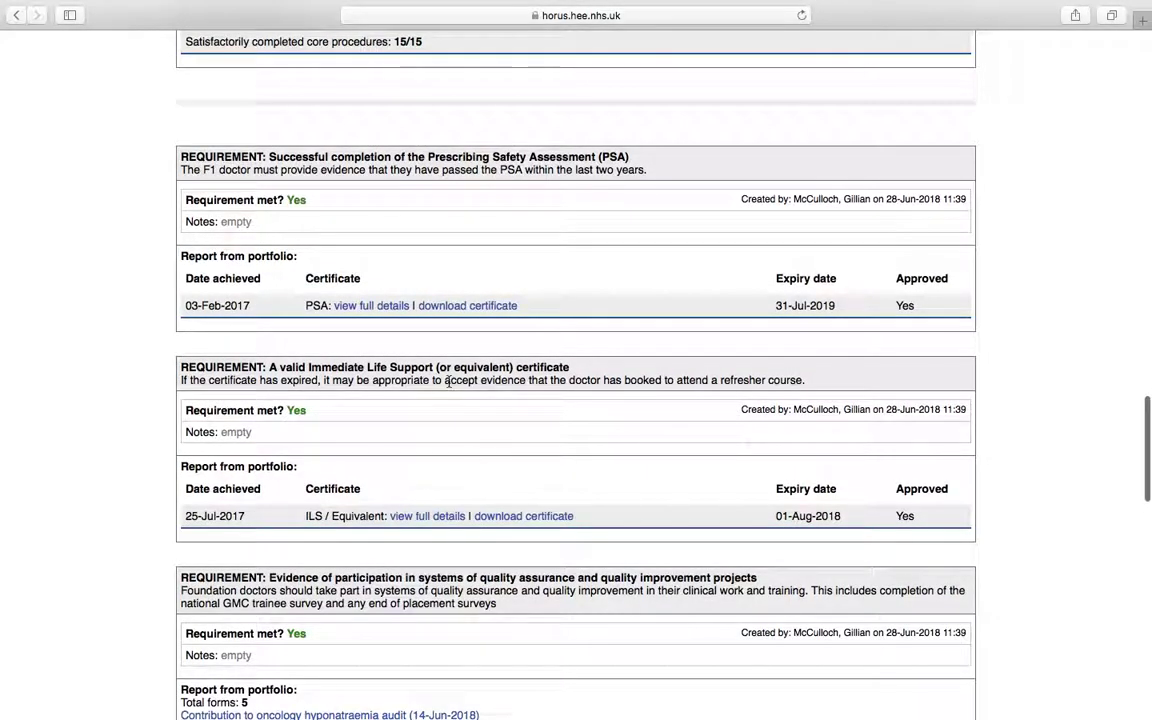
scroll(448, 383, down, 3)
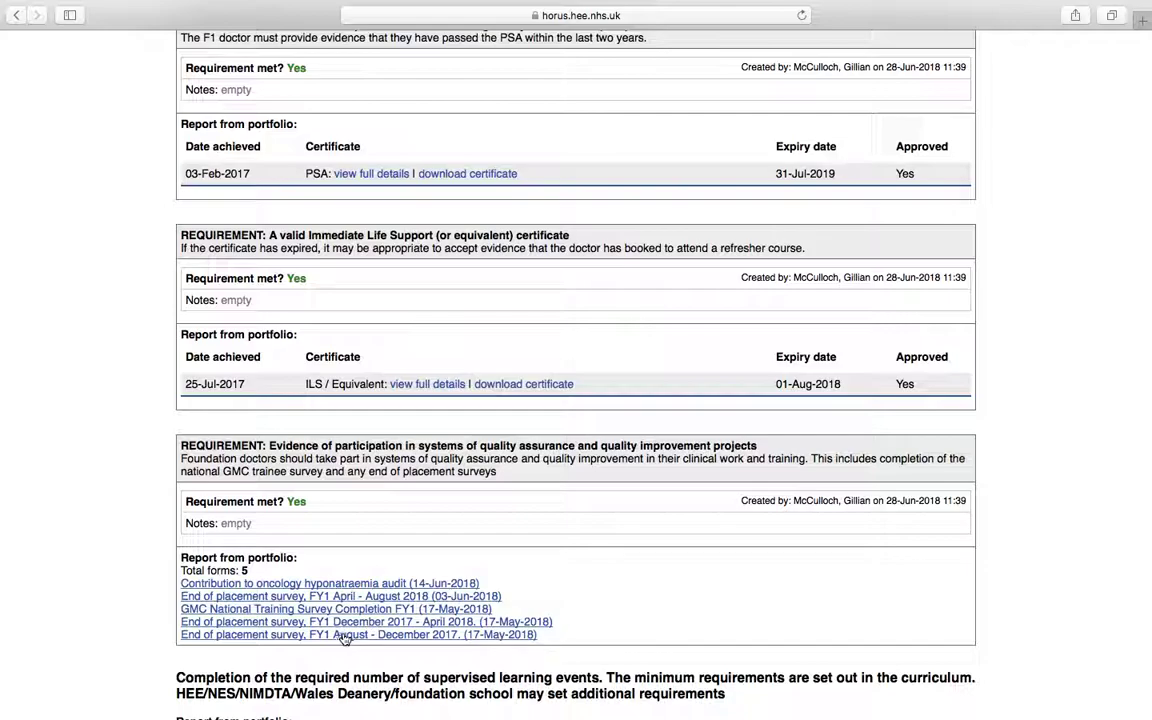
scroll(330, 620, down, 2)
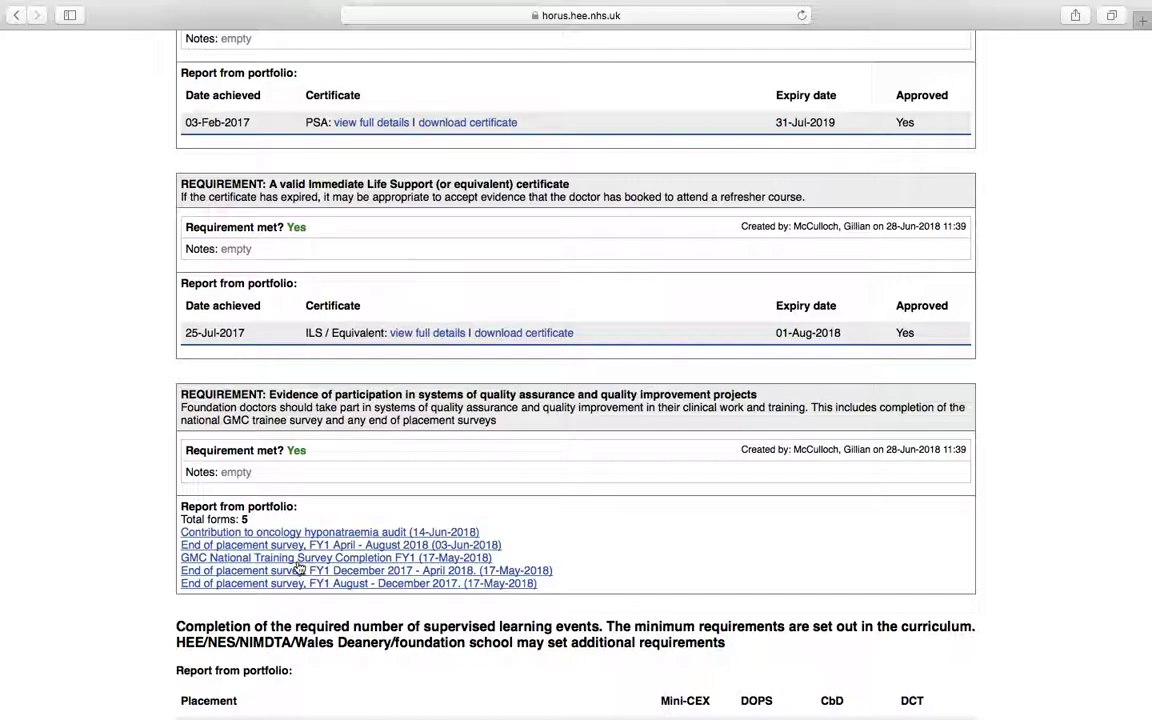
scroll(298, 568, down, 5)
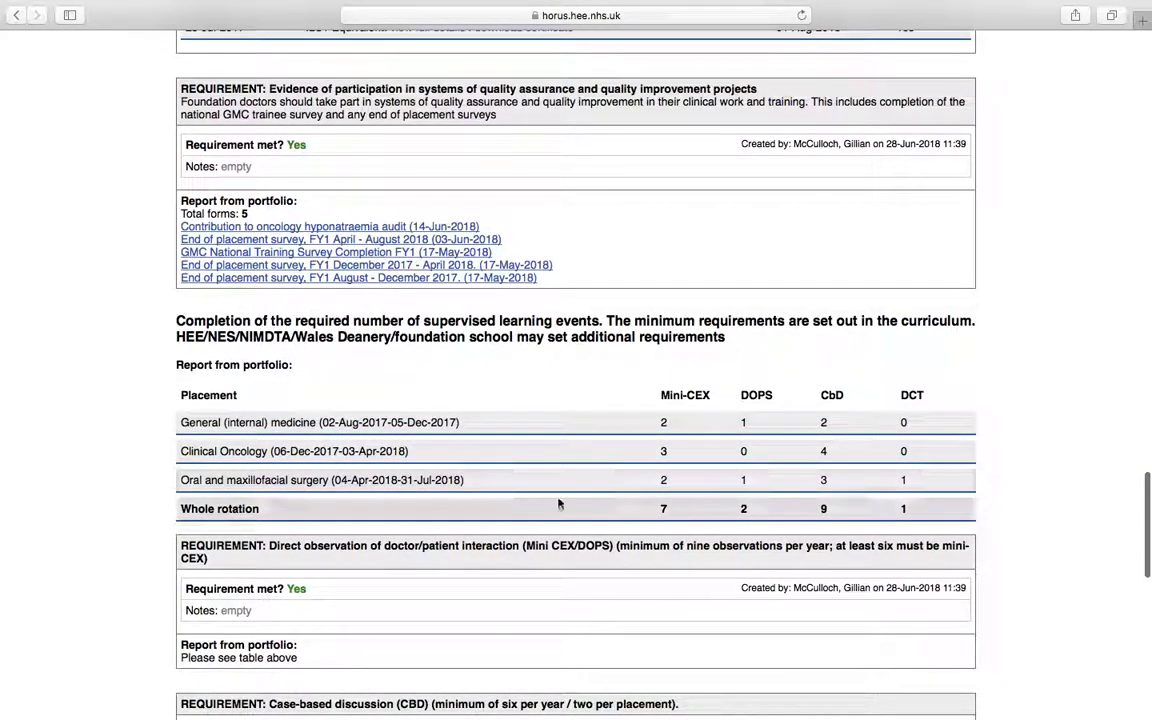
scroll(558, 503, down, 10)
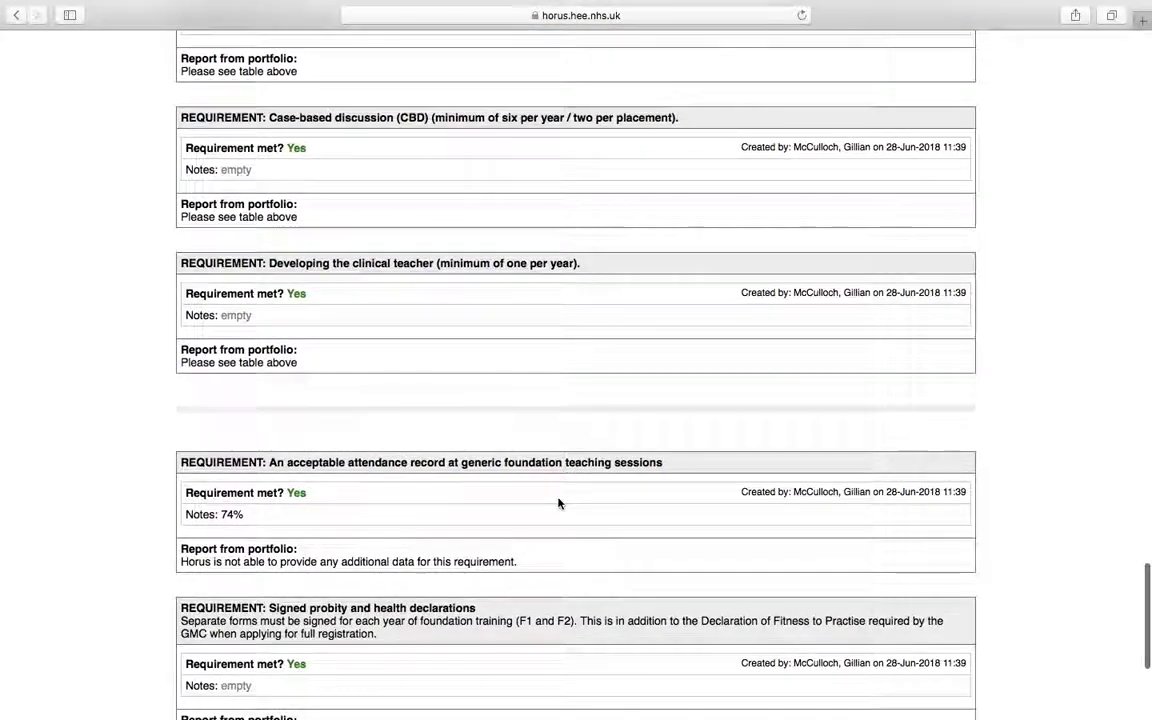
scroll(558, 503, down, 2)
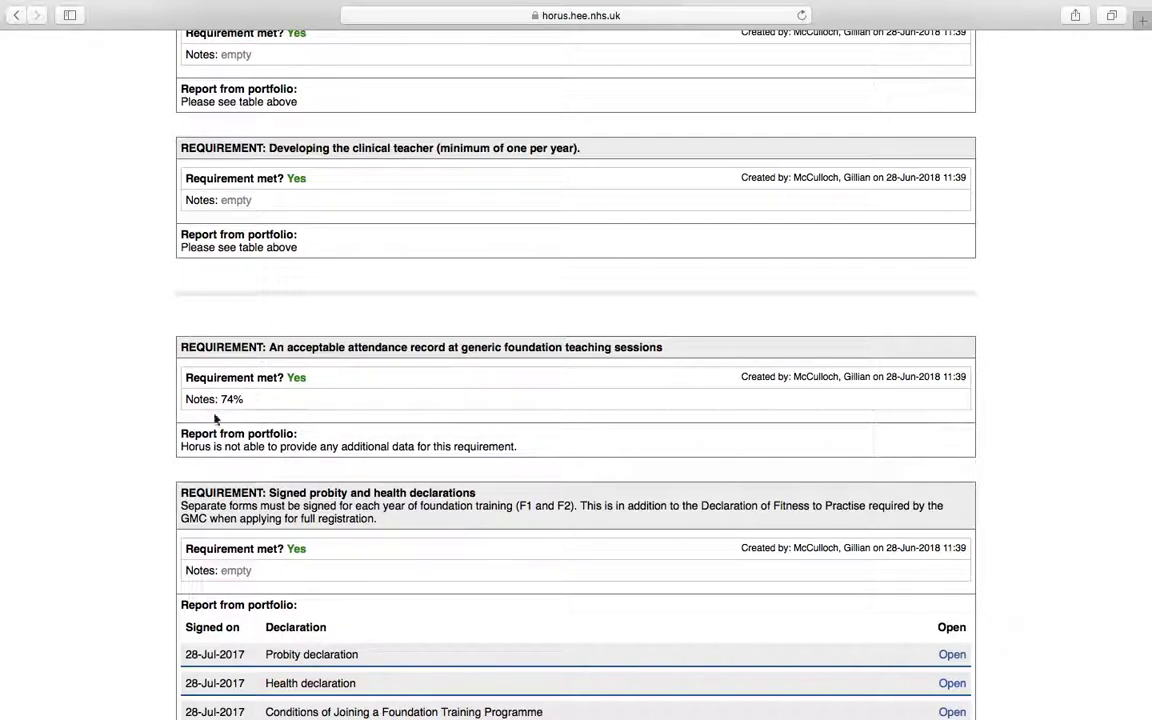
scroll(250, 413, down, 3)
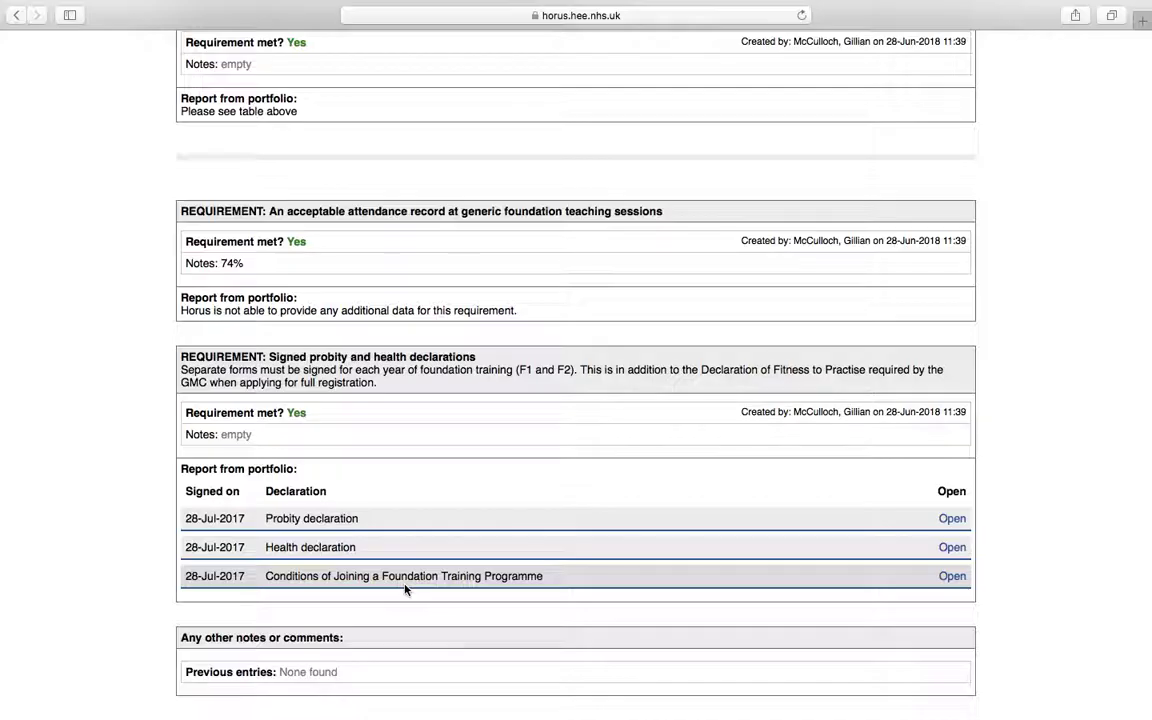
Return to the start of the Summary of Evidence and sign out of the ePortfolio
scroll(405, 590, up, 20)
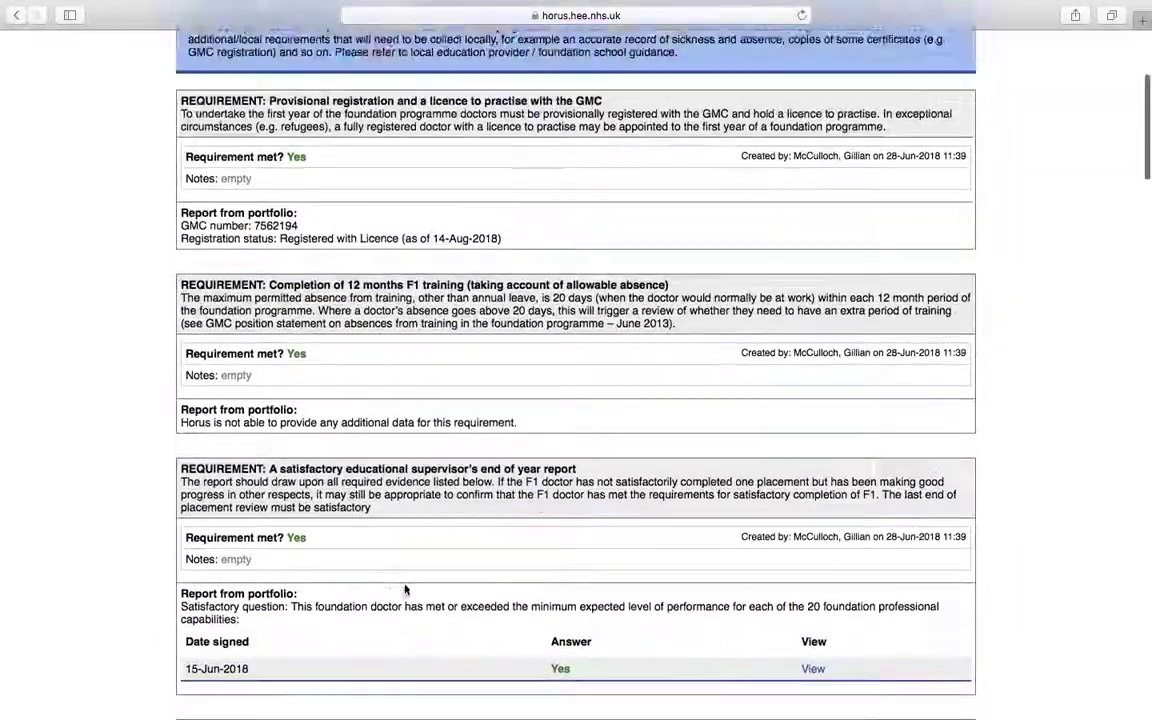
scroll(405, 590, up, 3)
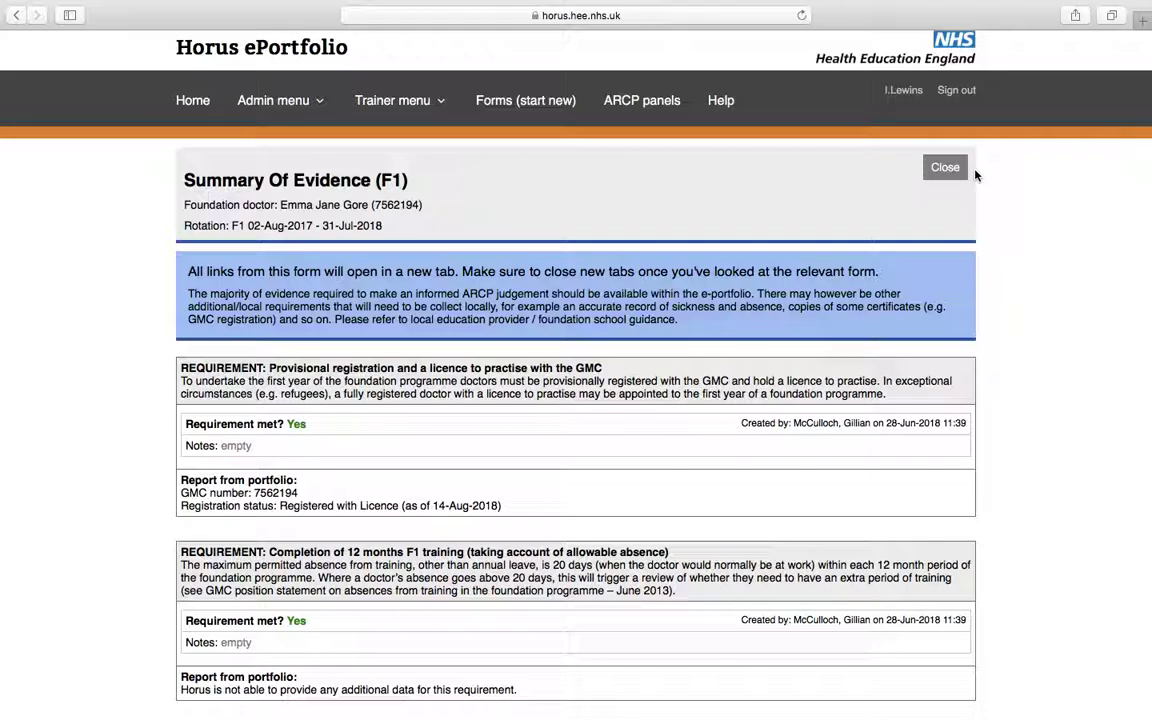
click(966, 98)
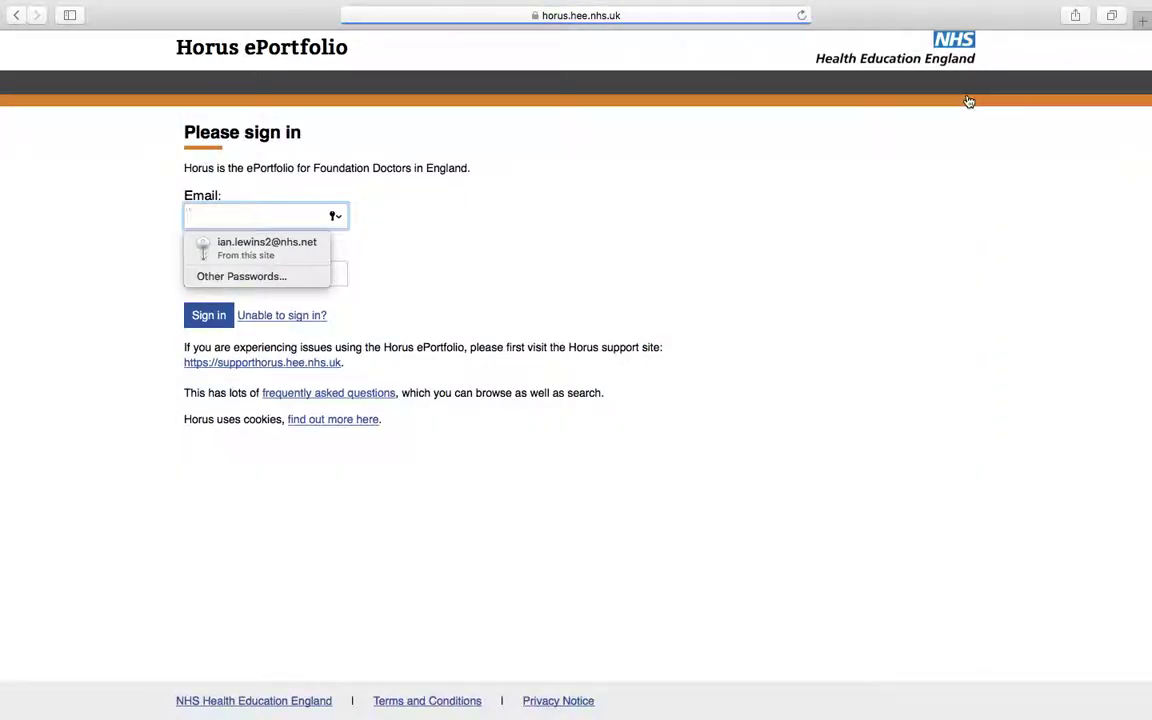